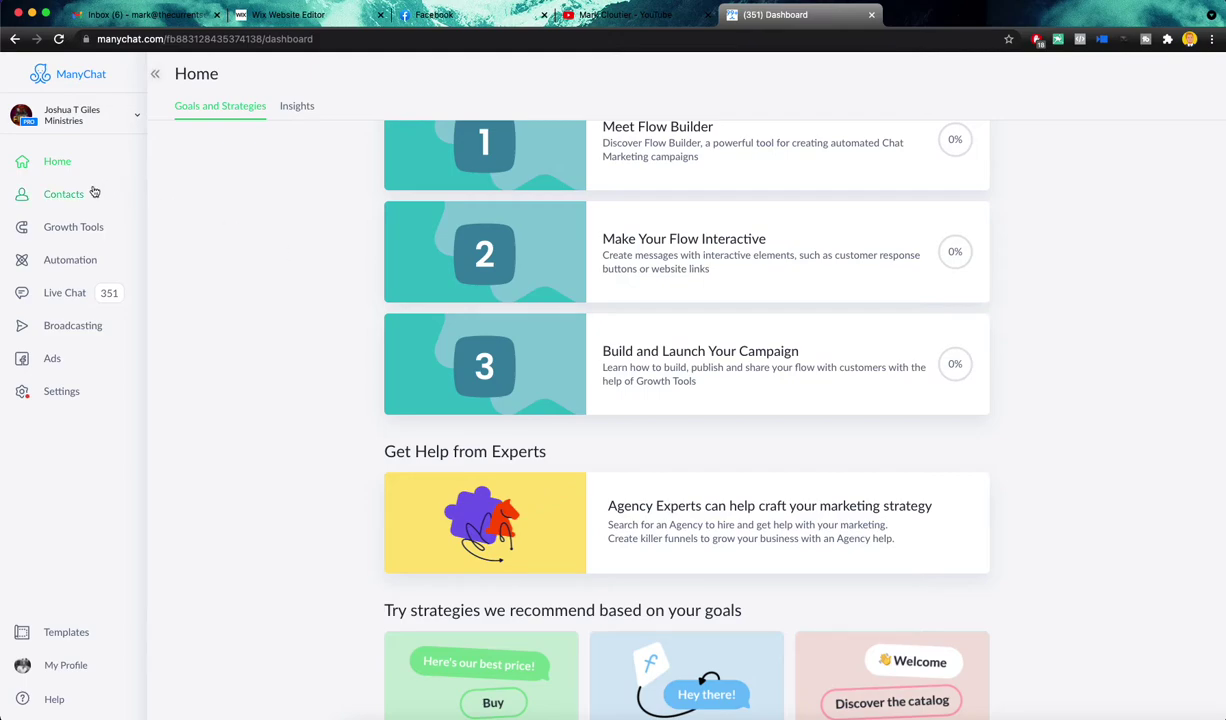
Create a new broadcast on the Broadcasts page, starting with the Messenger channel.
click(69, 333)
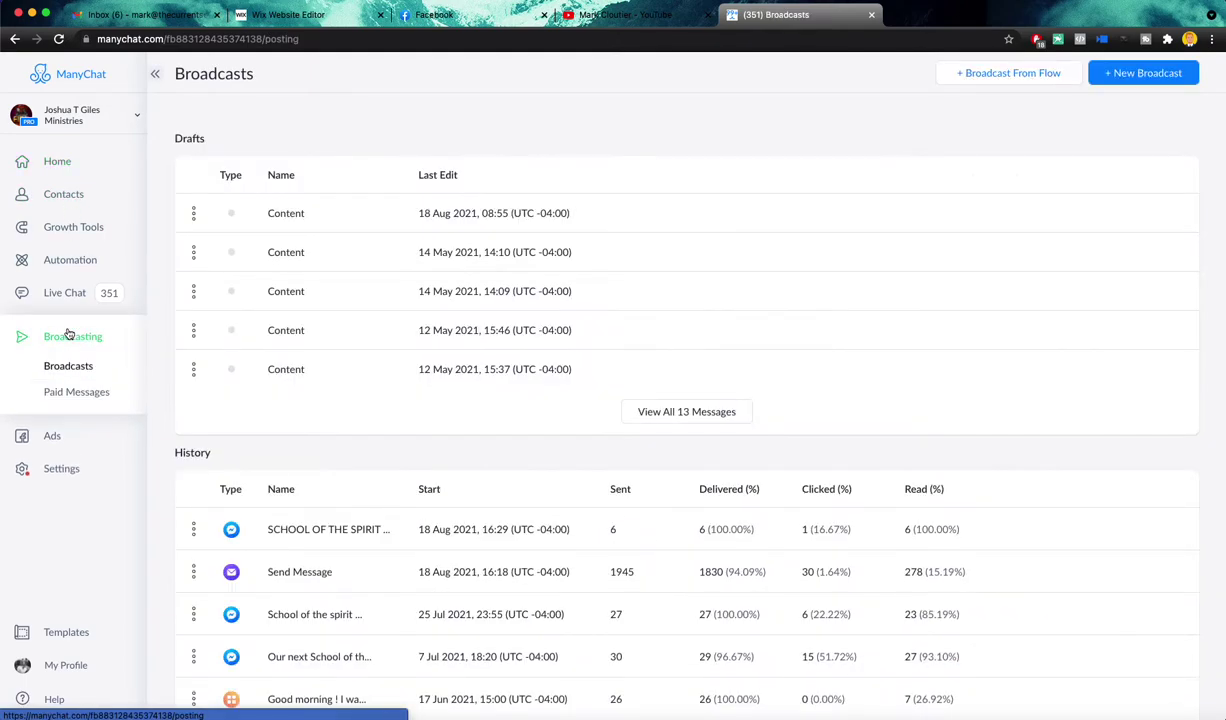
scroll(474, 285, down, 1)
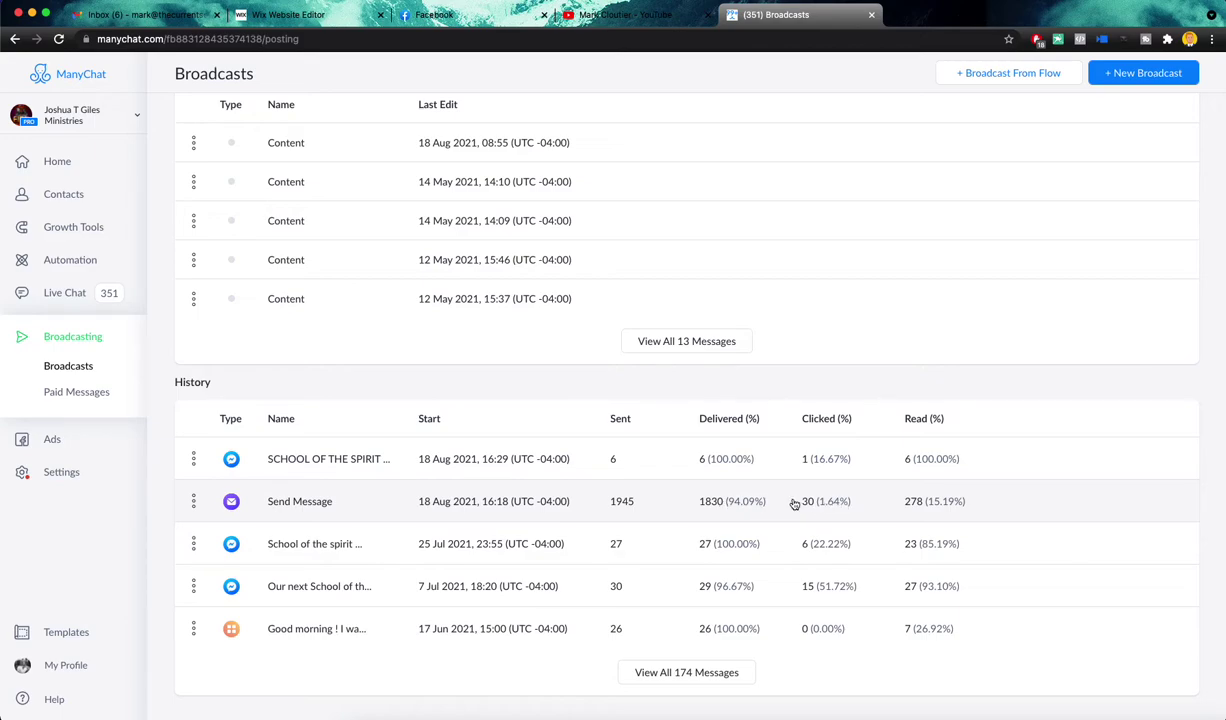
scroll(651, 468, up, 2)
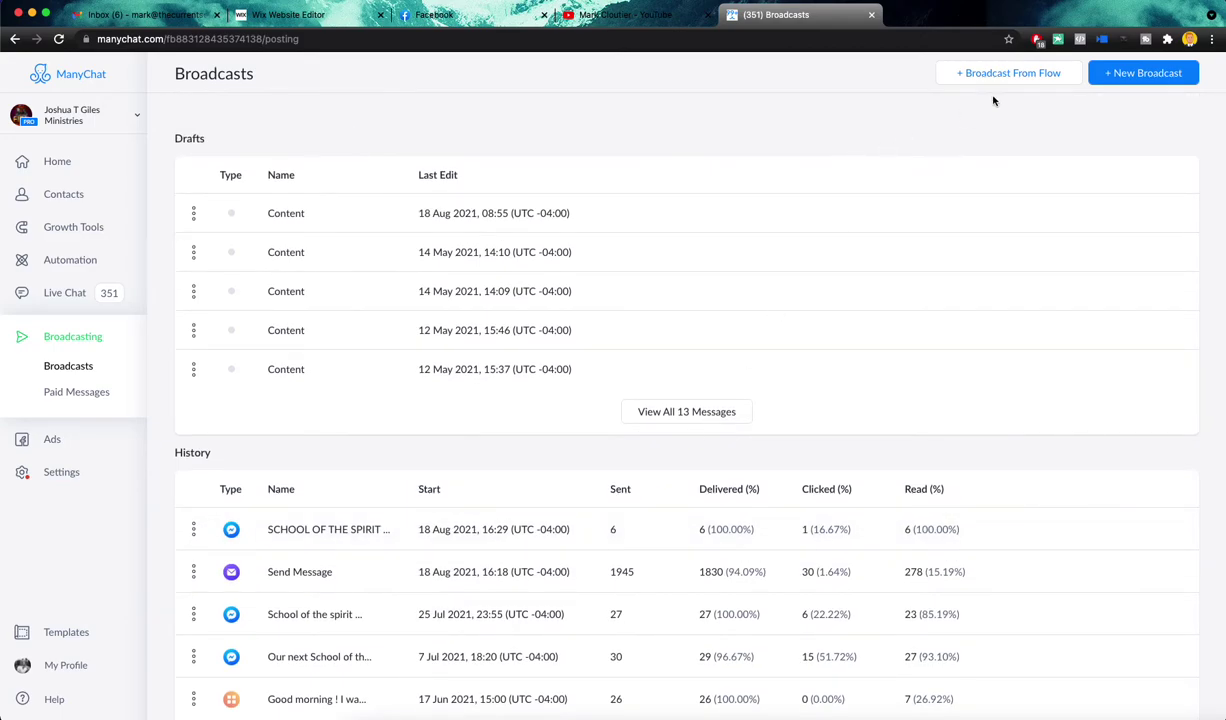
click(1135, 78)
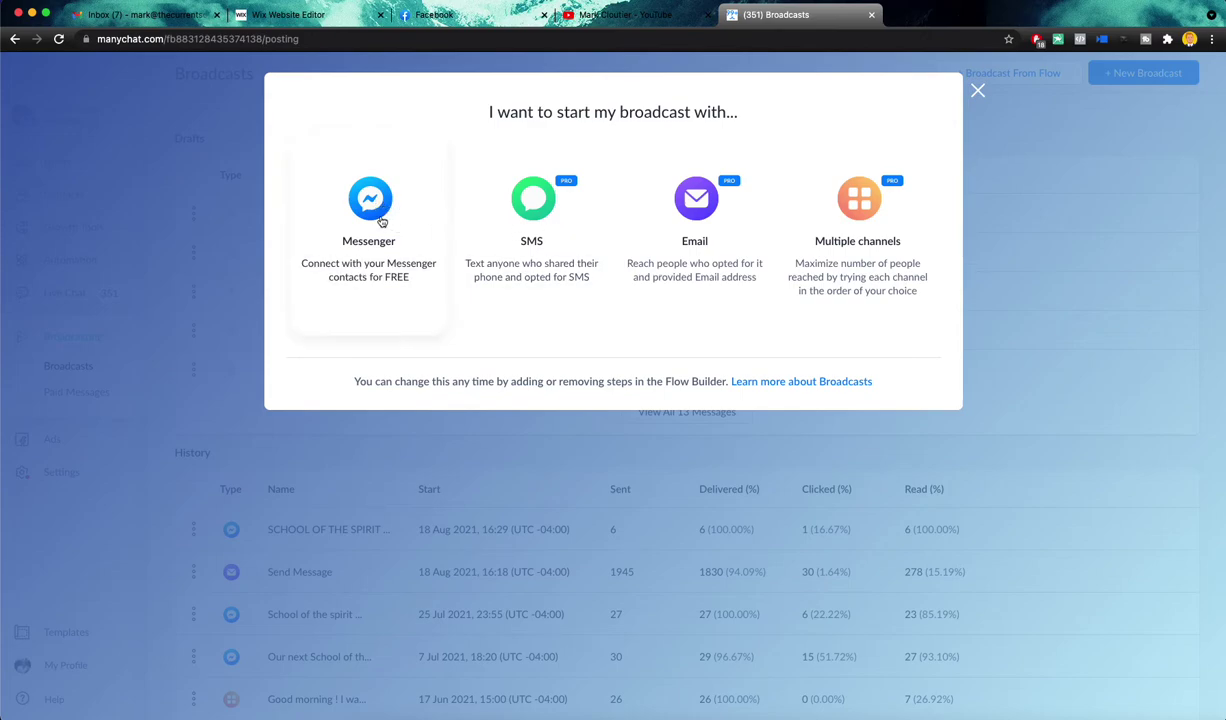
click(381, 220)
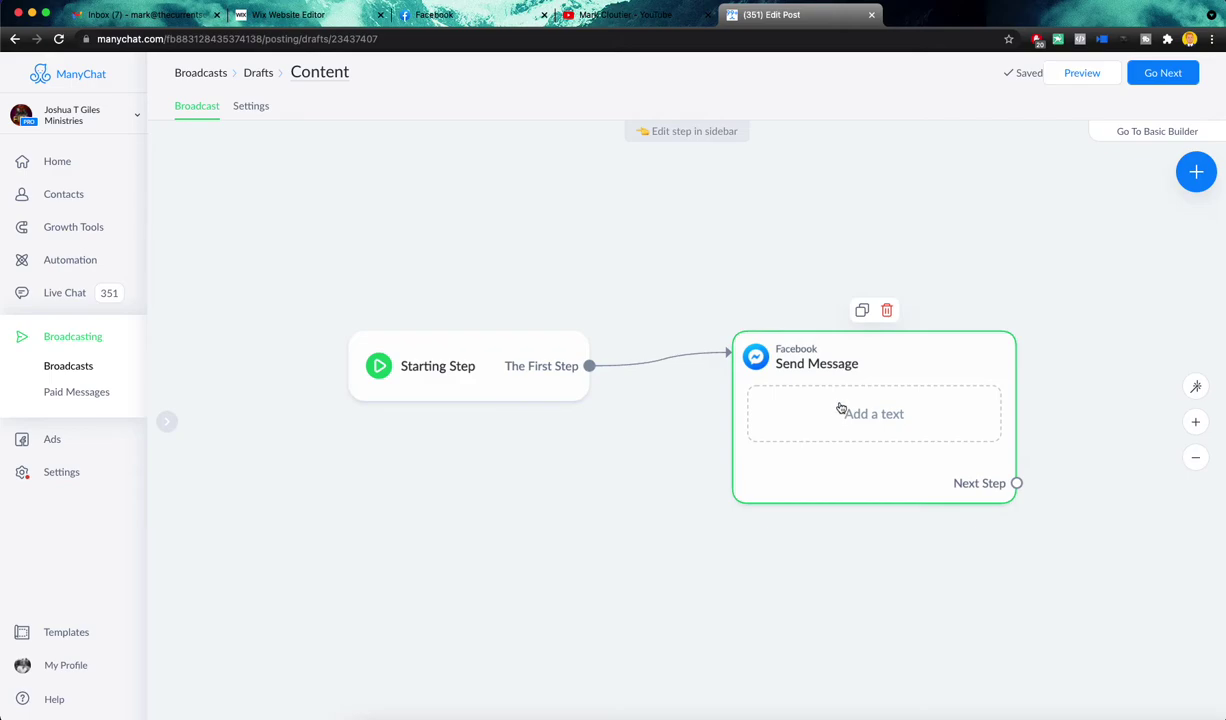
Enter "50% OFF SALE!" as the text of the Messenger Send Message step.
click(843, 410)
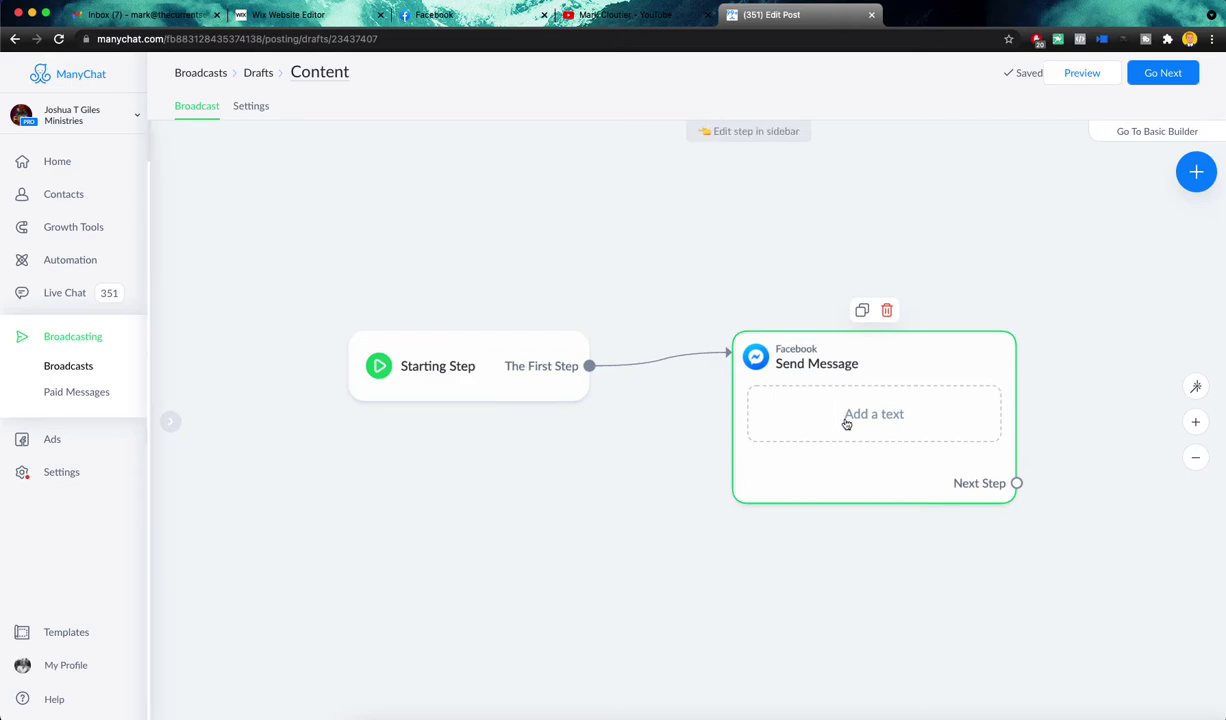
click(287, 282)
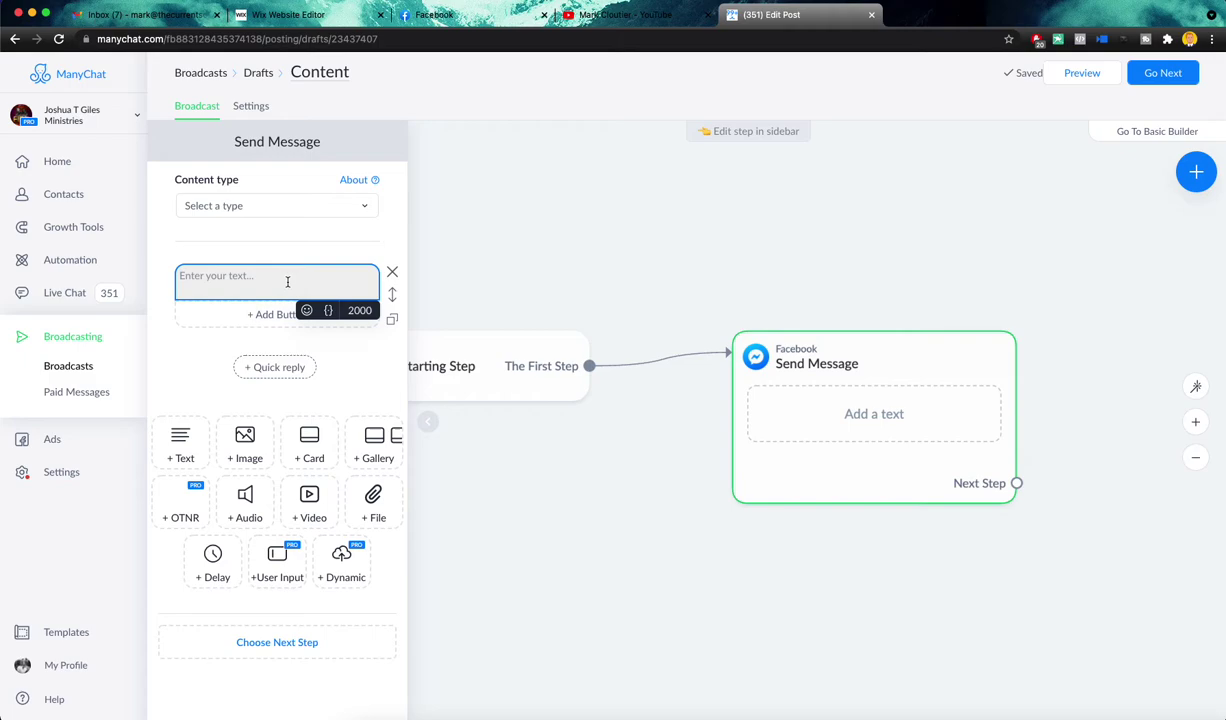
text(50% )
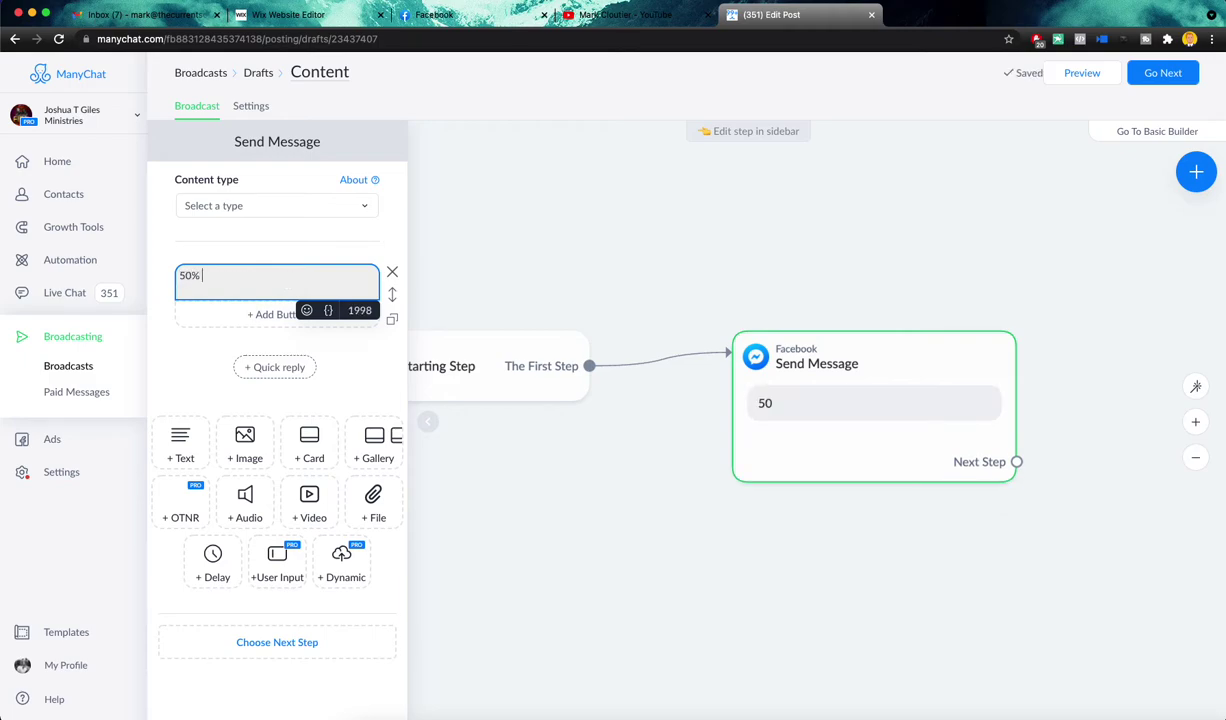
text(OFF SALE!)
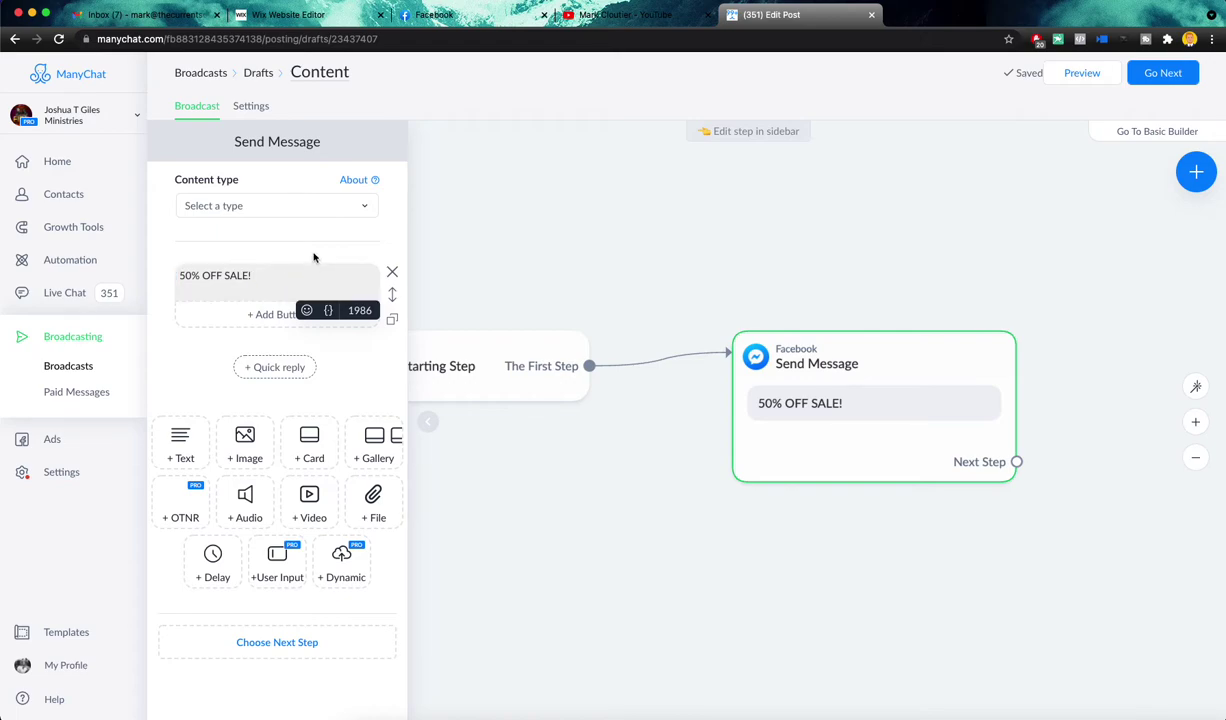
Set the content type of the Messenger message to Other.
click(294, 210)
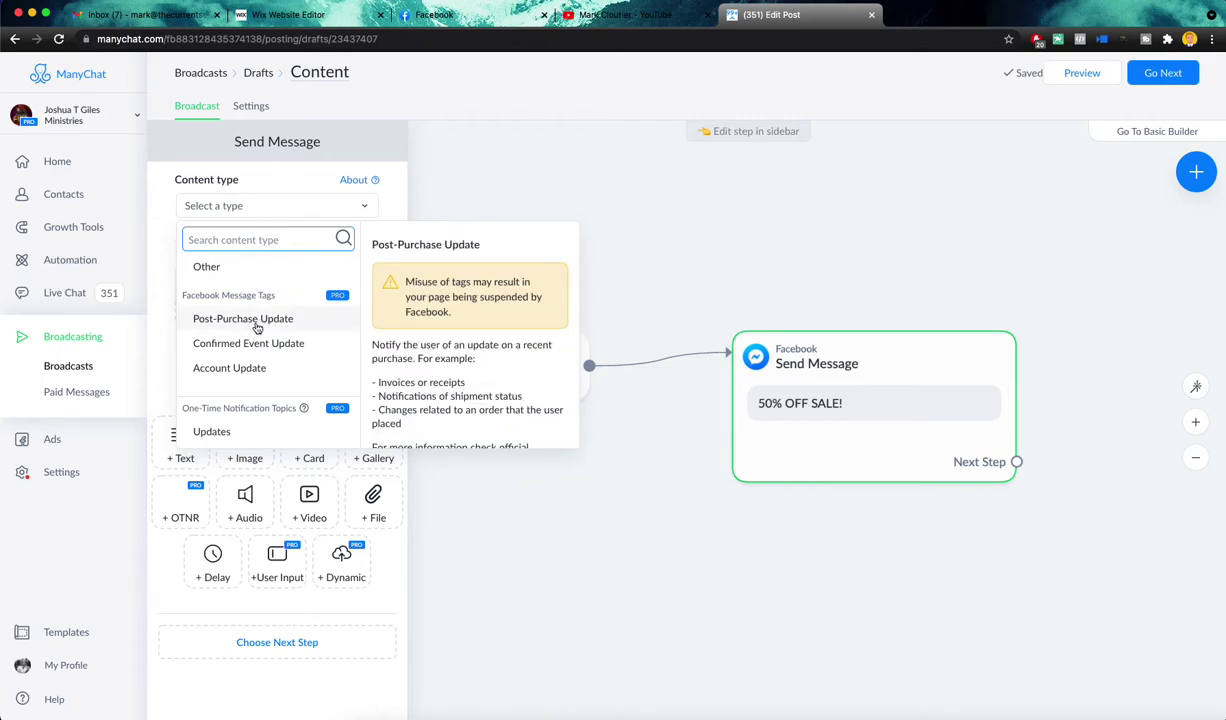
scroll(255, 342, down, 1)
scroll(256, 345, down, 3)
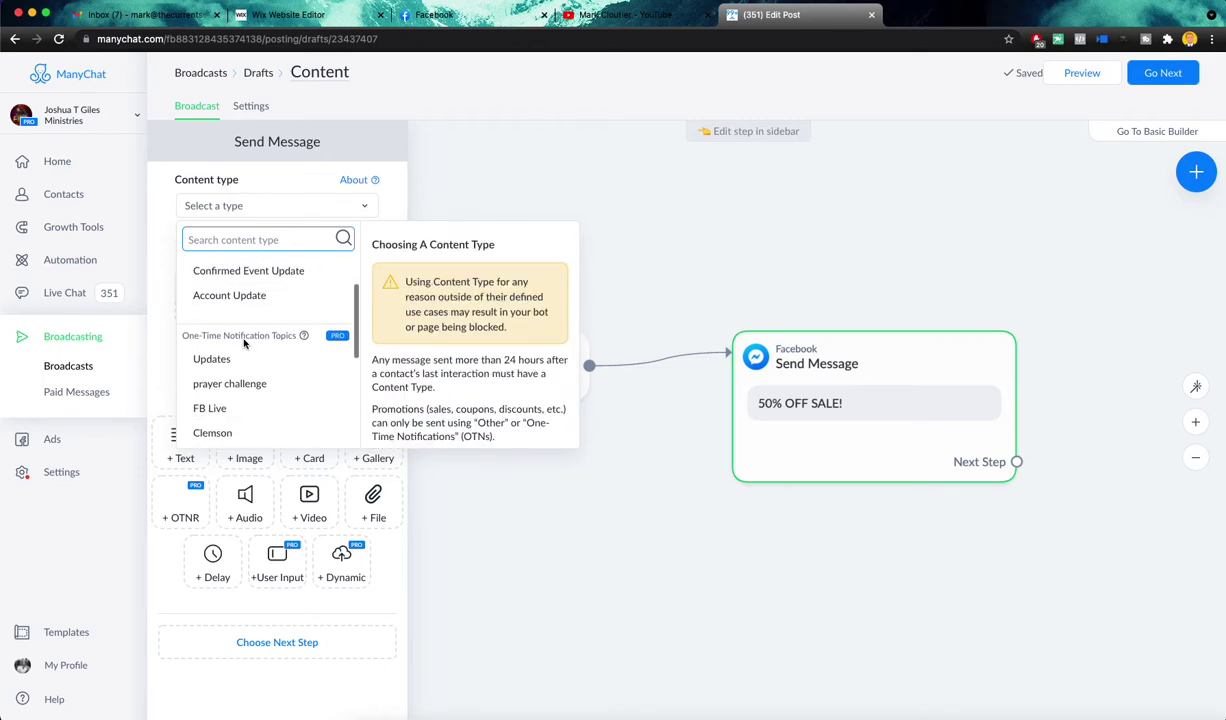
scroll(245, 345, up, 4)
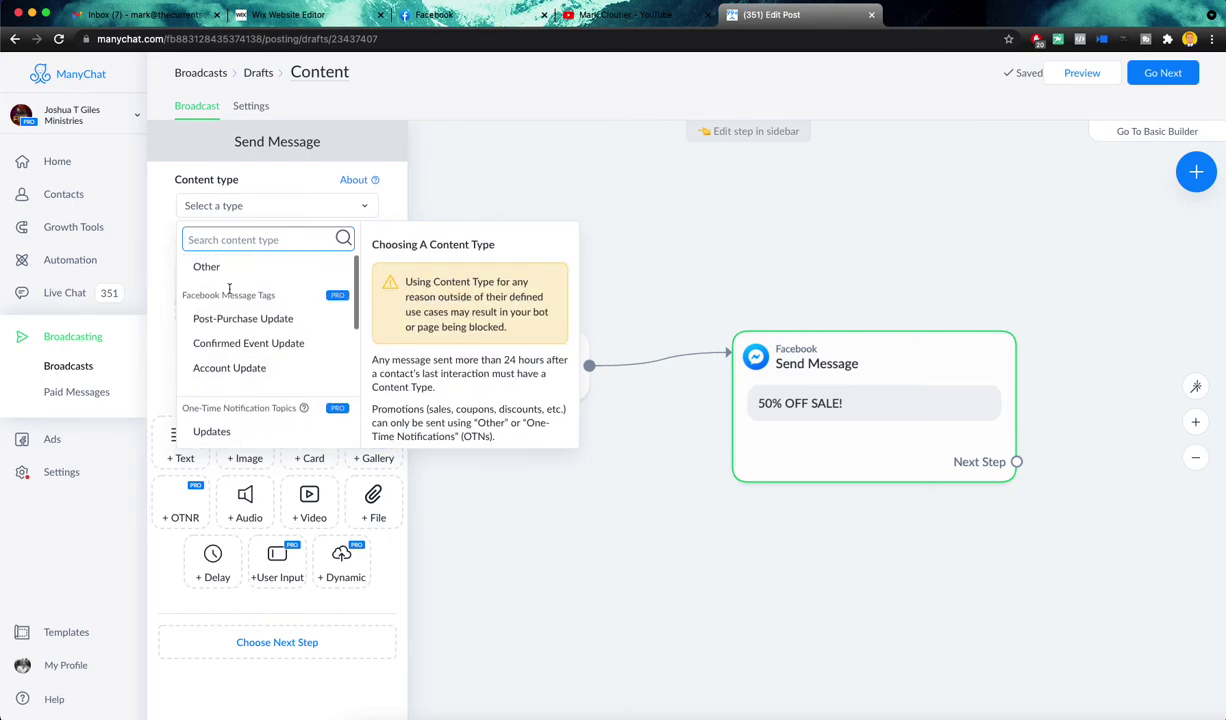
click(203, 268)
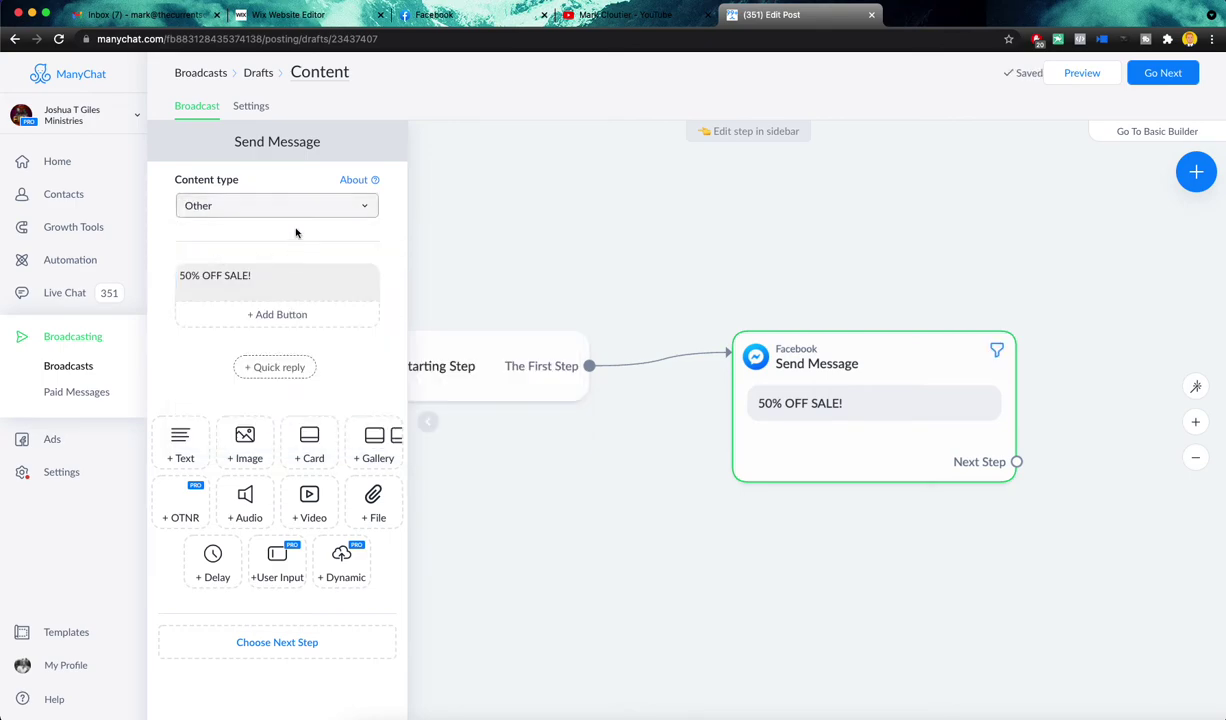
Add a button beneath the sale text and set its action to Open website.
click(287, 281)
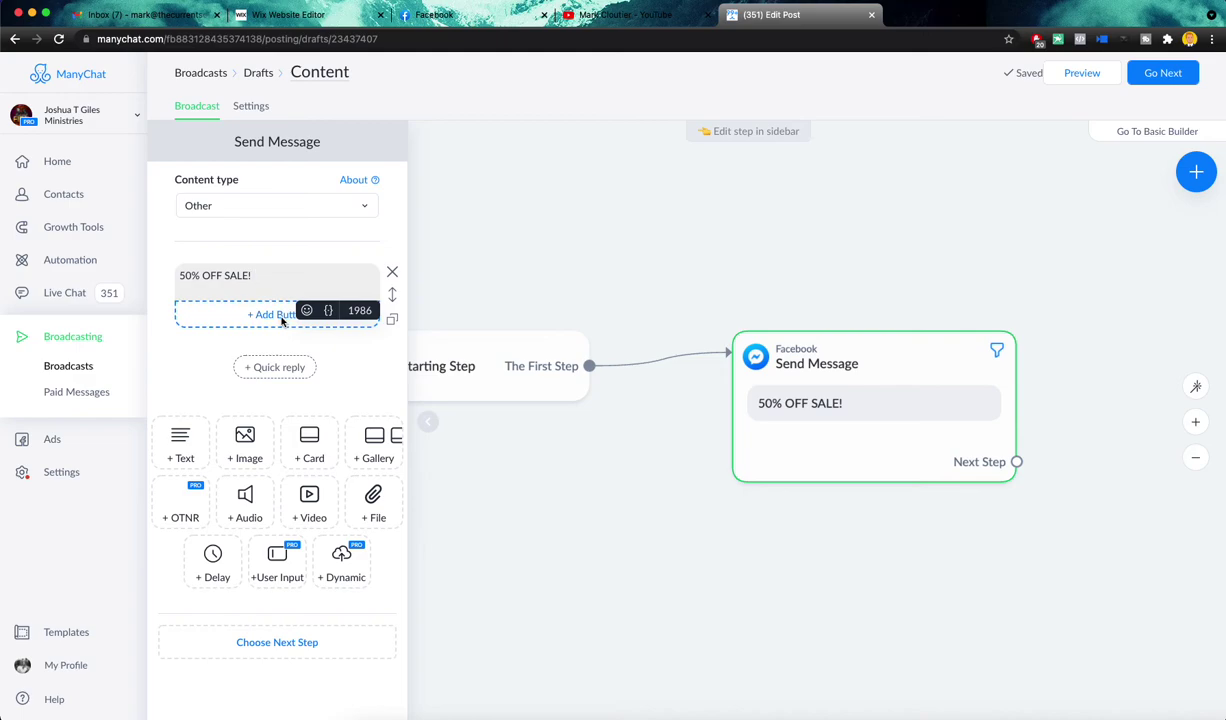
click(282, 318)
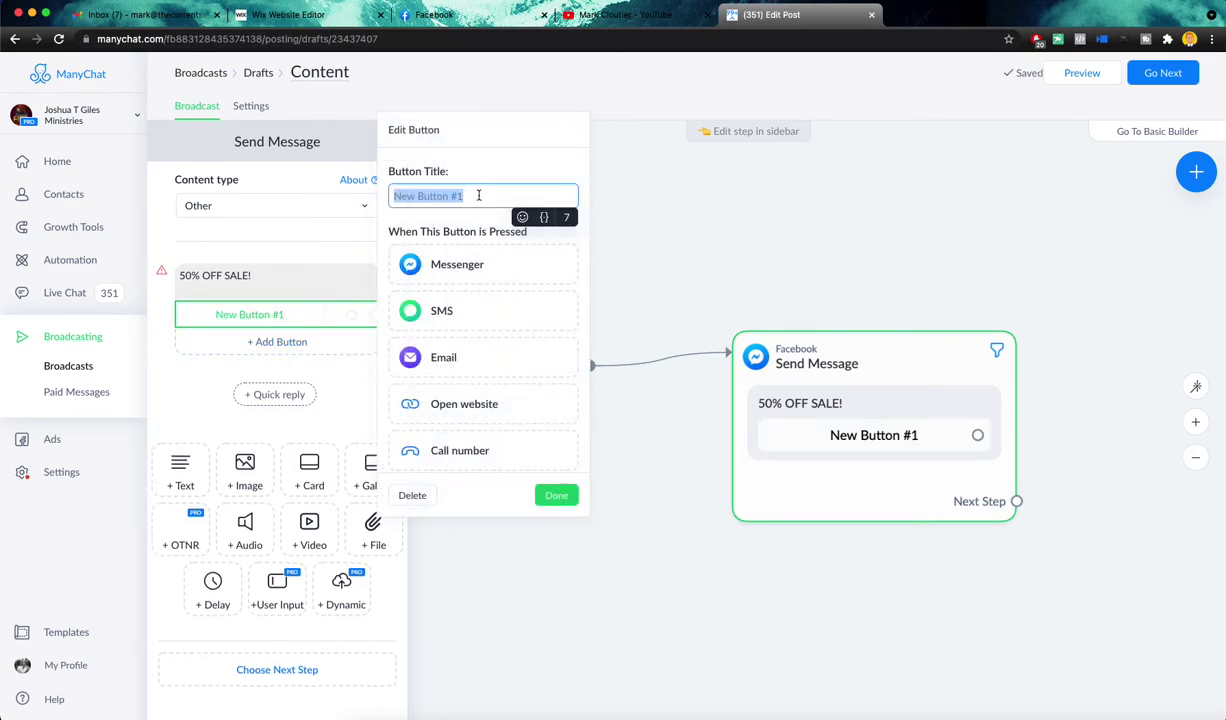
scroll(455, 290, down, 3)
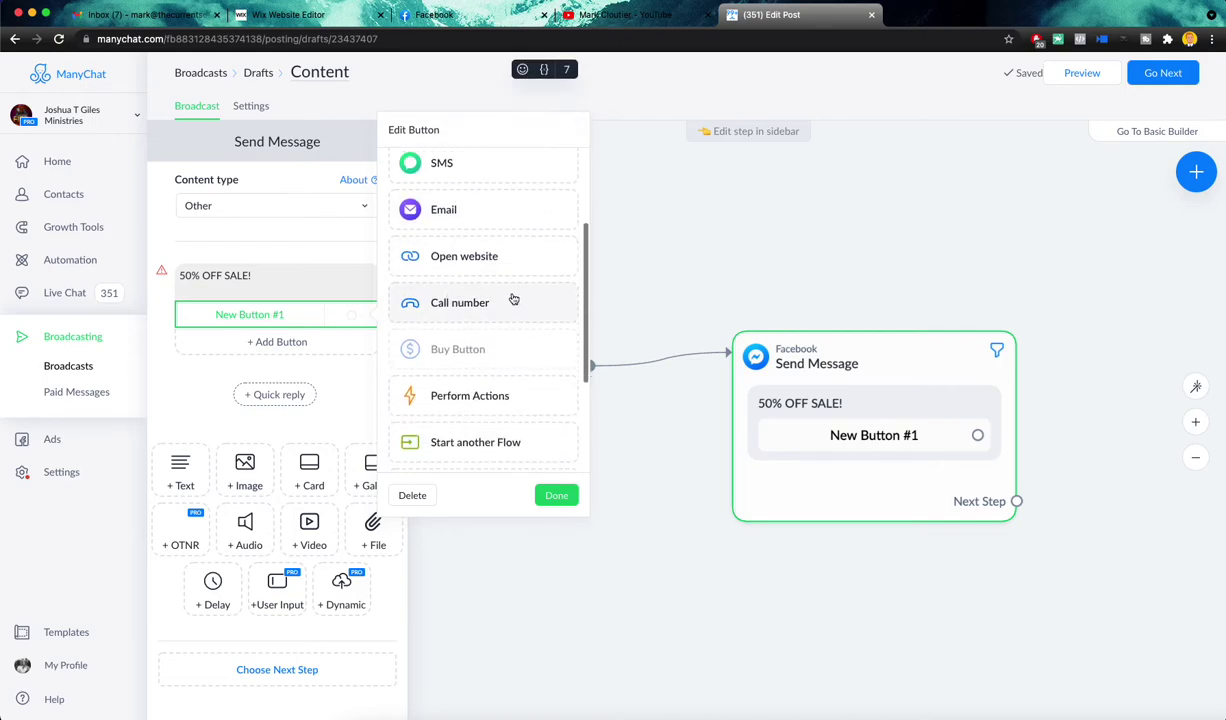
click(472, 258)
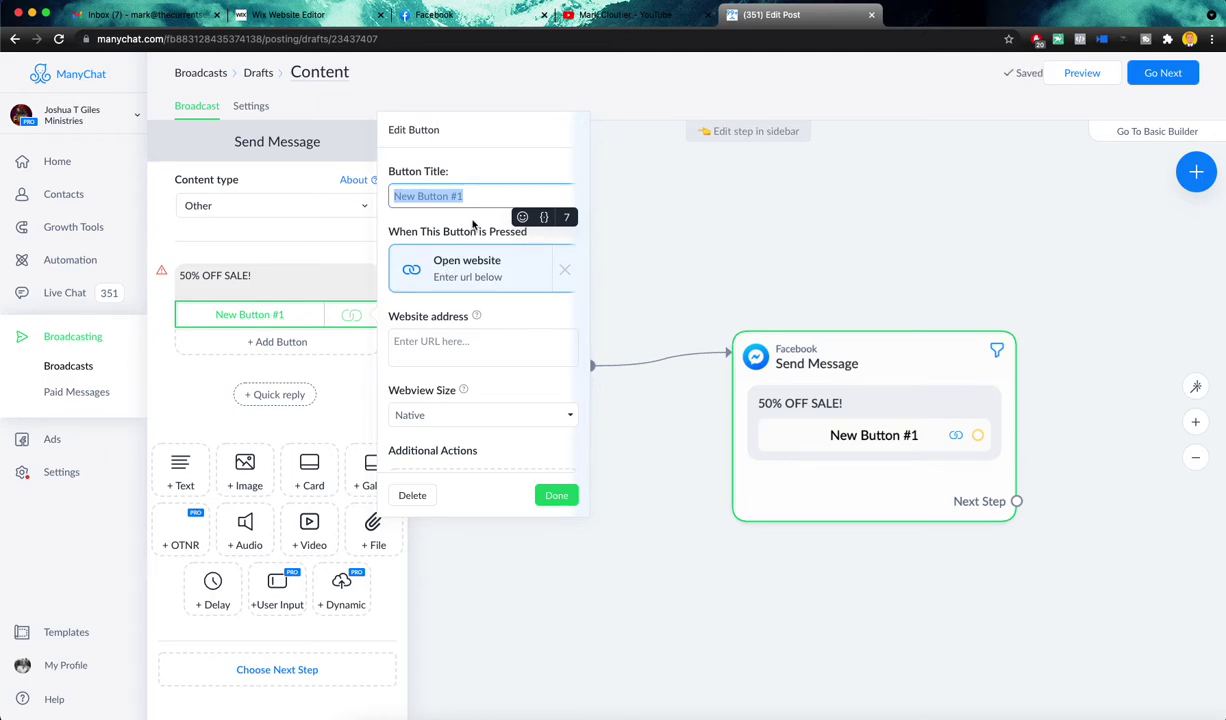
Title the new button "CLICK HERE TO SAVE!" and finish editing it without entering a website address.
text(CLICK H)
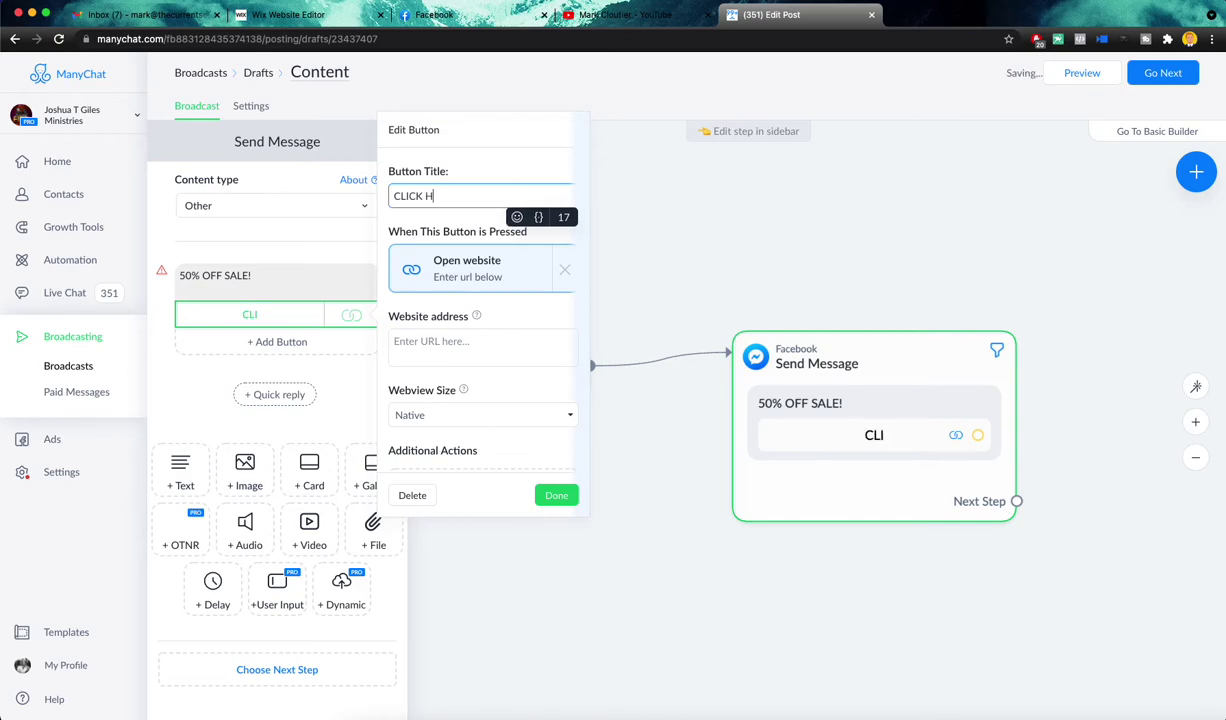
text(ERE TO SAVE)
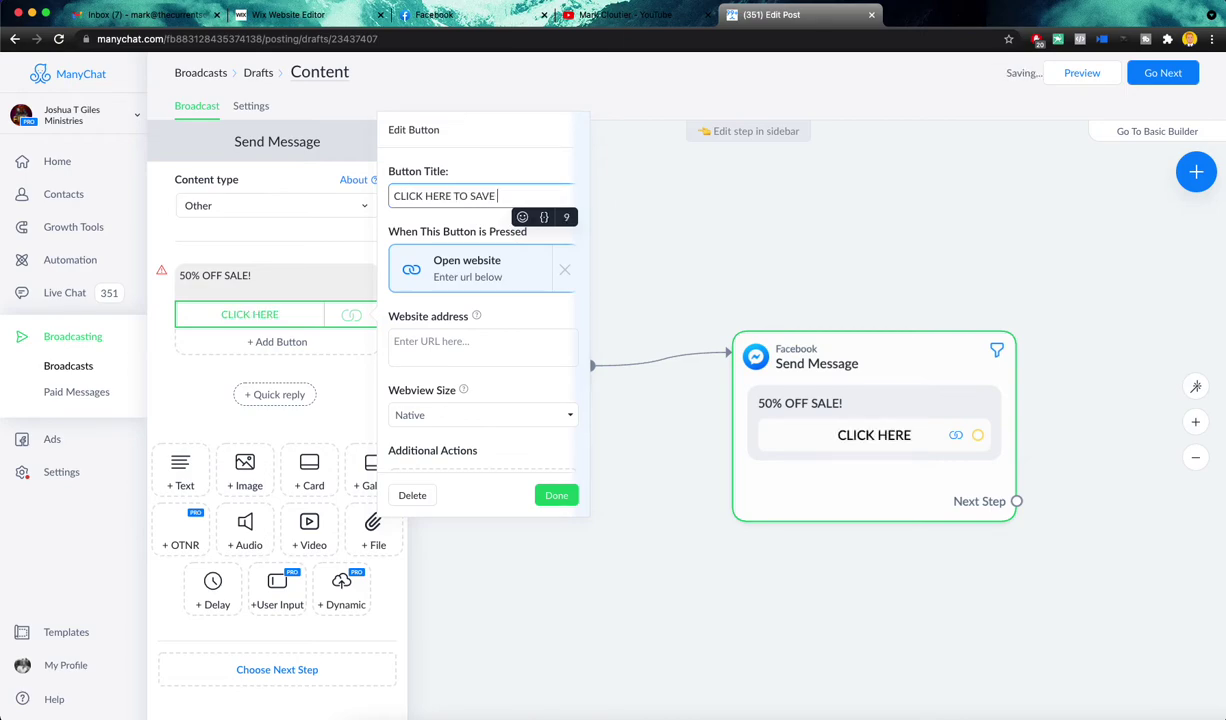
text( 50%!)
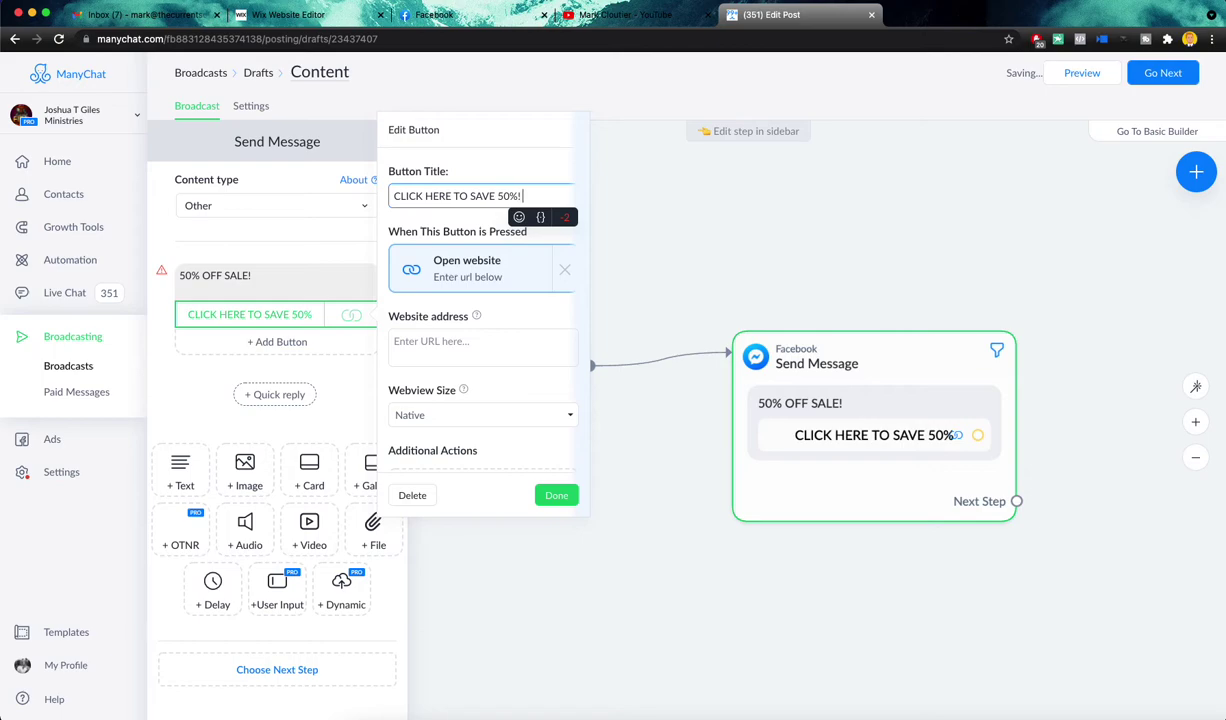
key(BackSpace)
text( TODAY)
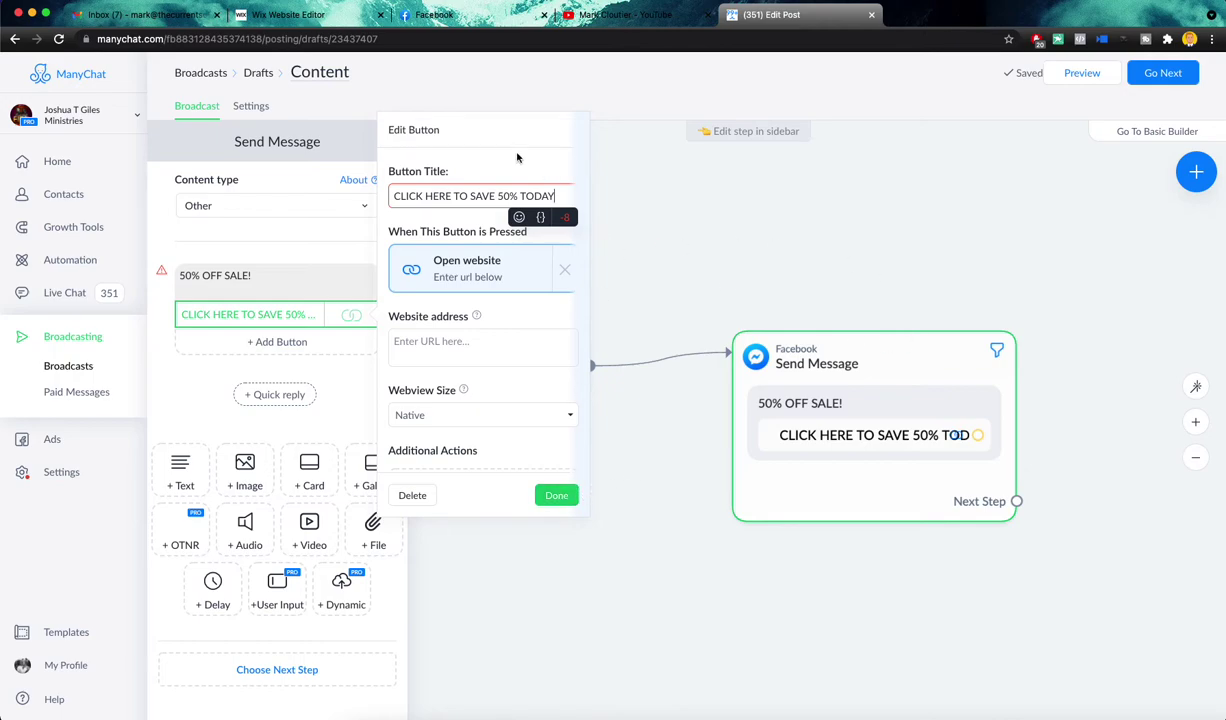
drag(552, 195, 494, 195)
key(BackSpace)
key(BackSpace)
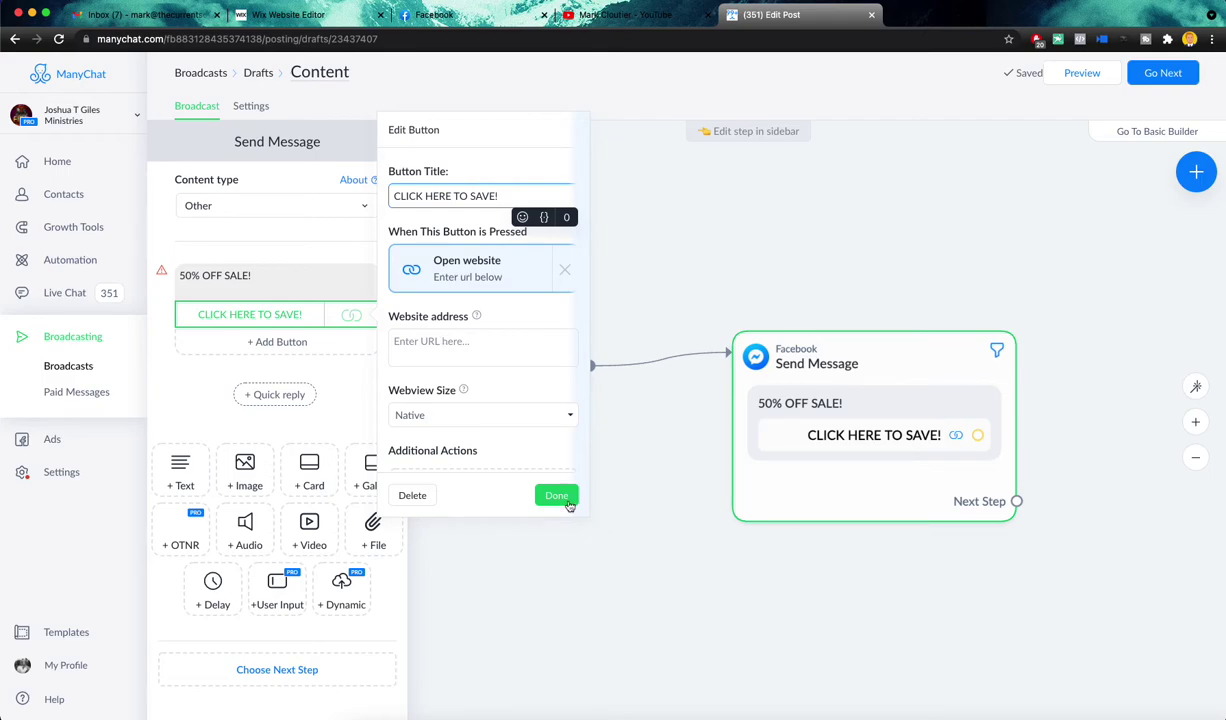
click(556, 495)
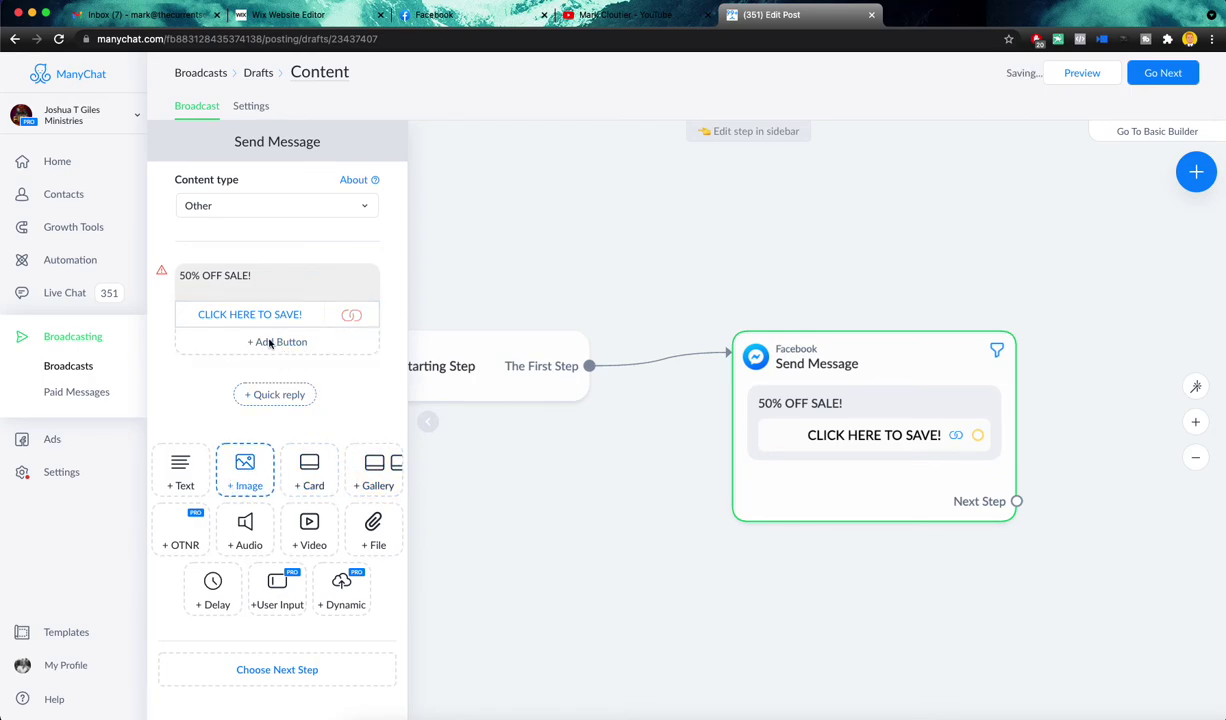
Add an empty image block below the text in the Messenger message and close the step editor.
click(247, 471)
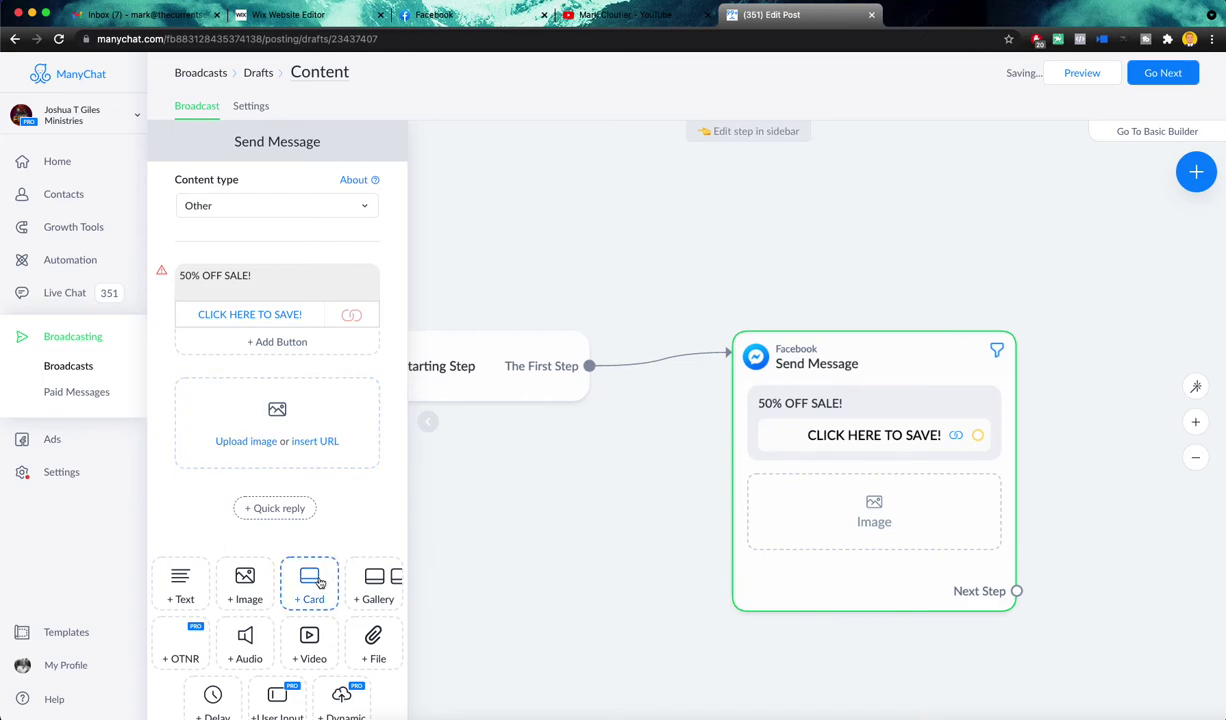
scroll(320, 560, down, 2)
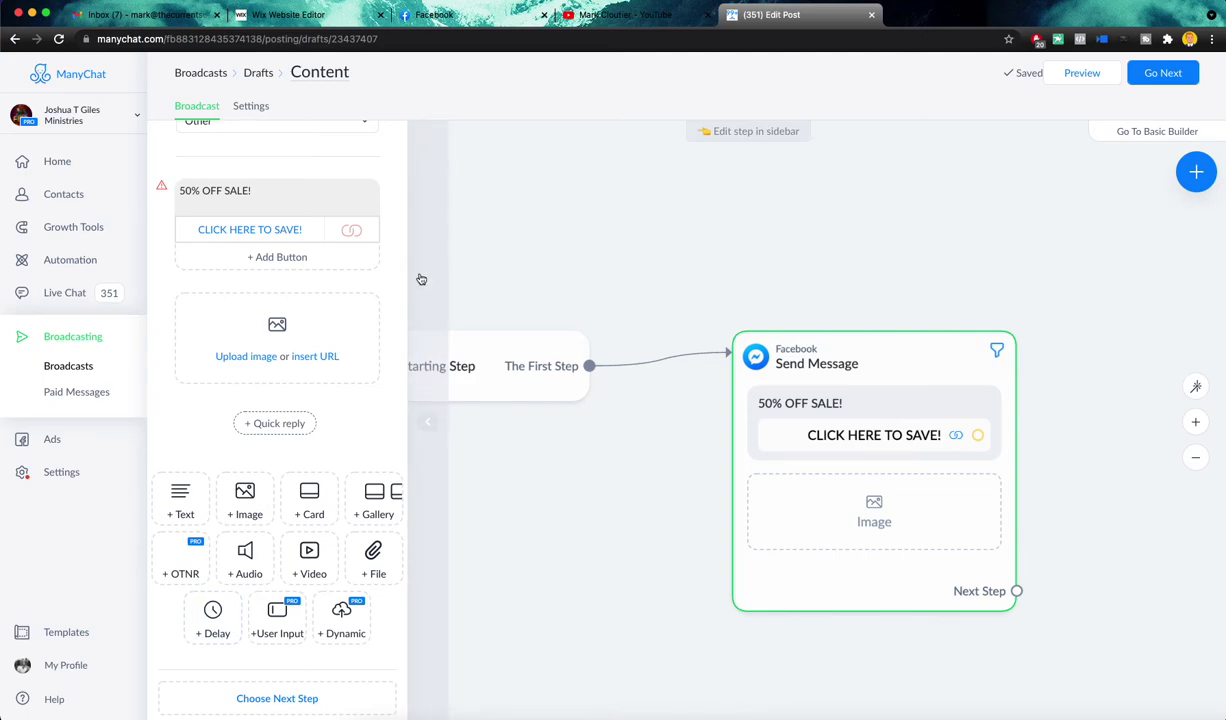
click(495, 282)
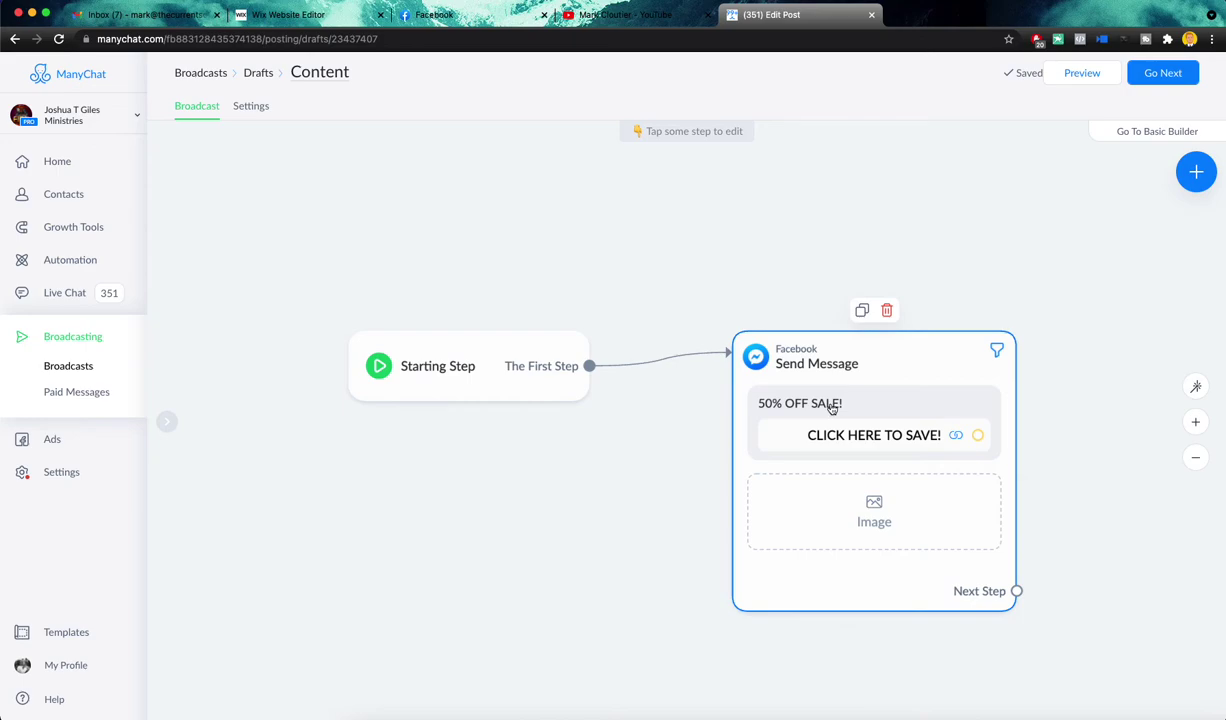
Review the broadcast's content type, targeting, schedule, time zone and notification settings, and return to its flow.
click(1150, 78)
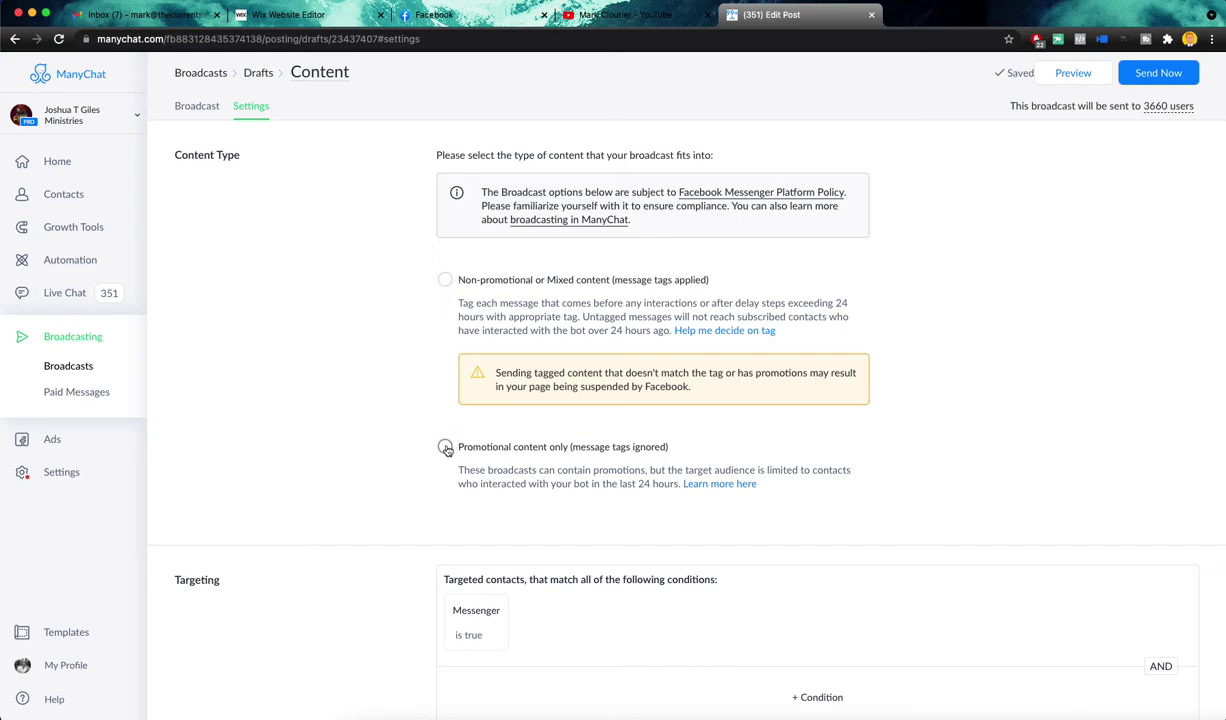
scroll(412, 438, down, 3)
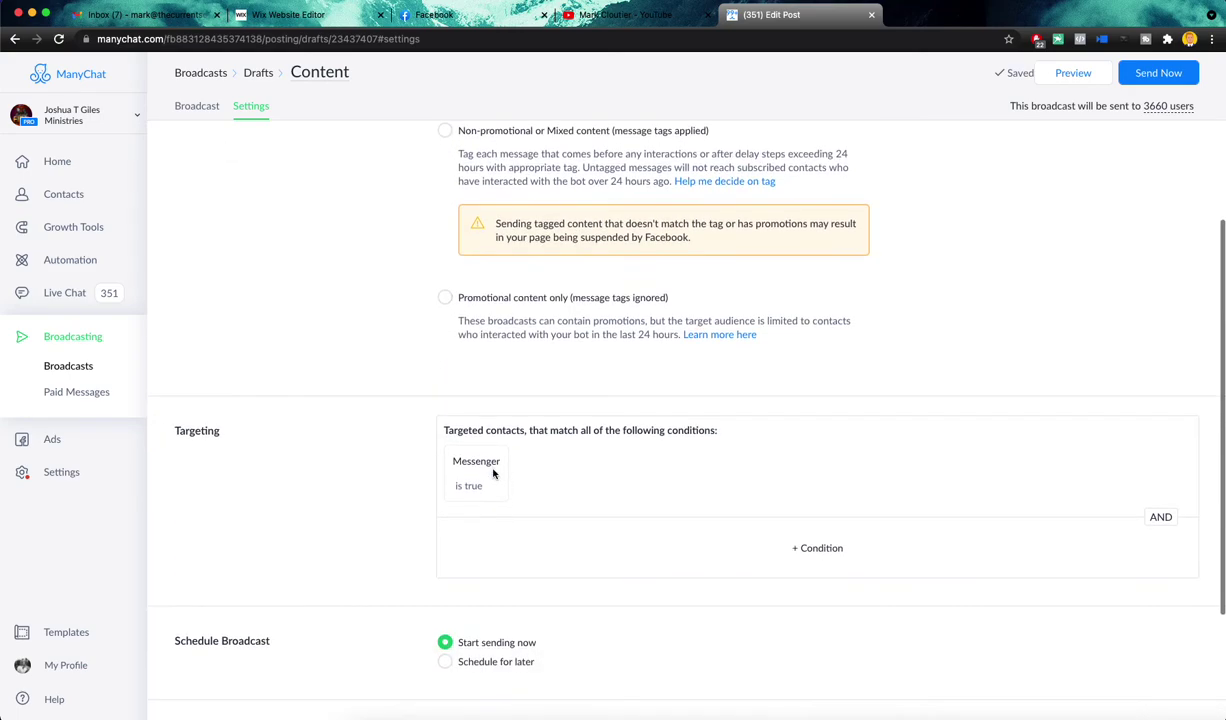
scroll(493, 473, down, 3)
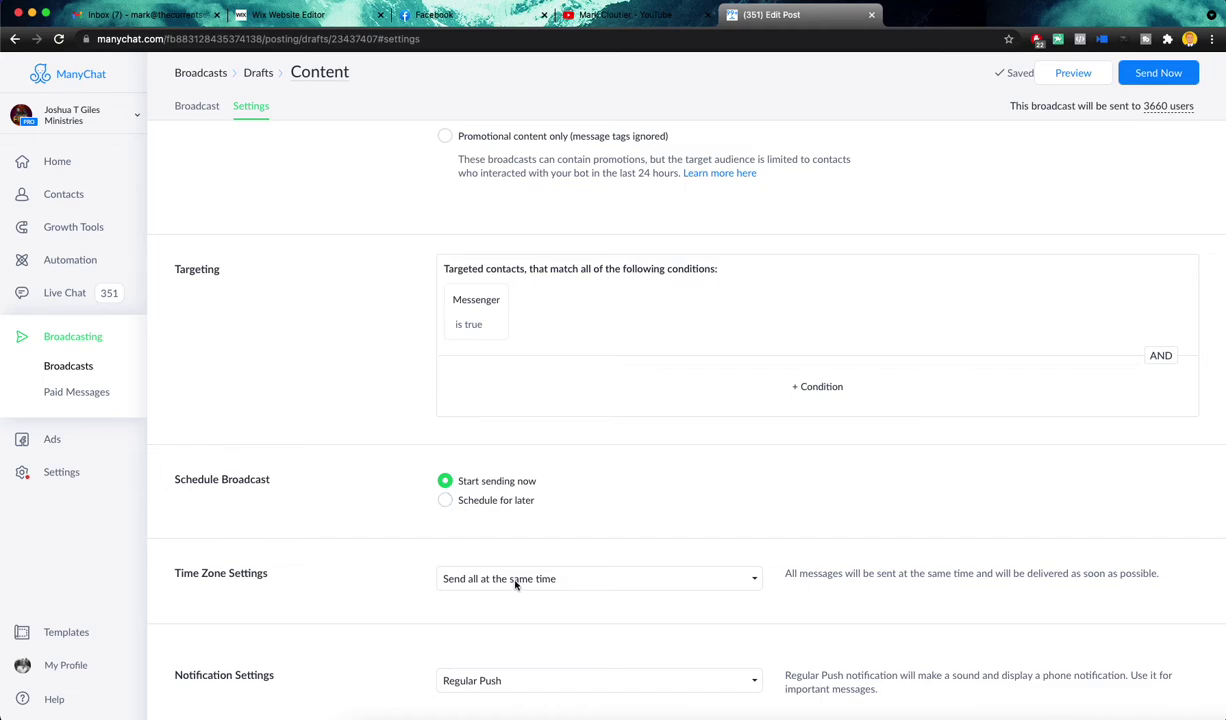
scroll(755, 506, up, 5)
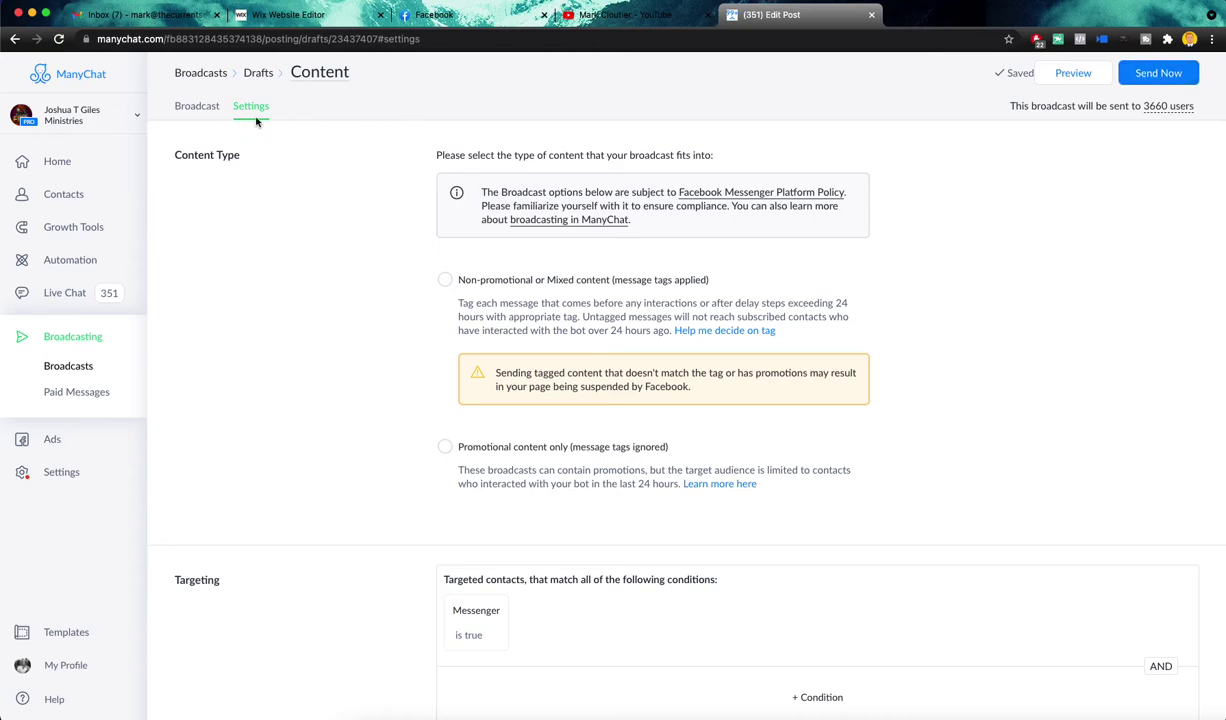
click(191, 110)
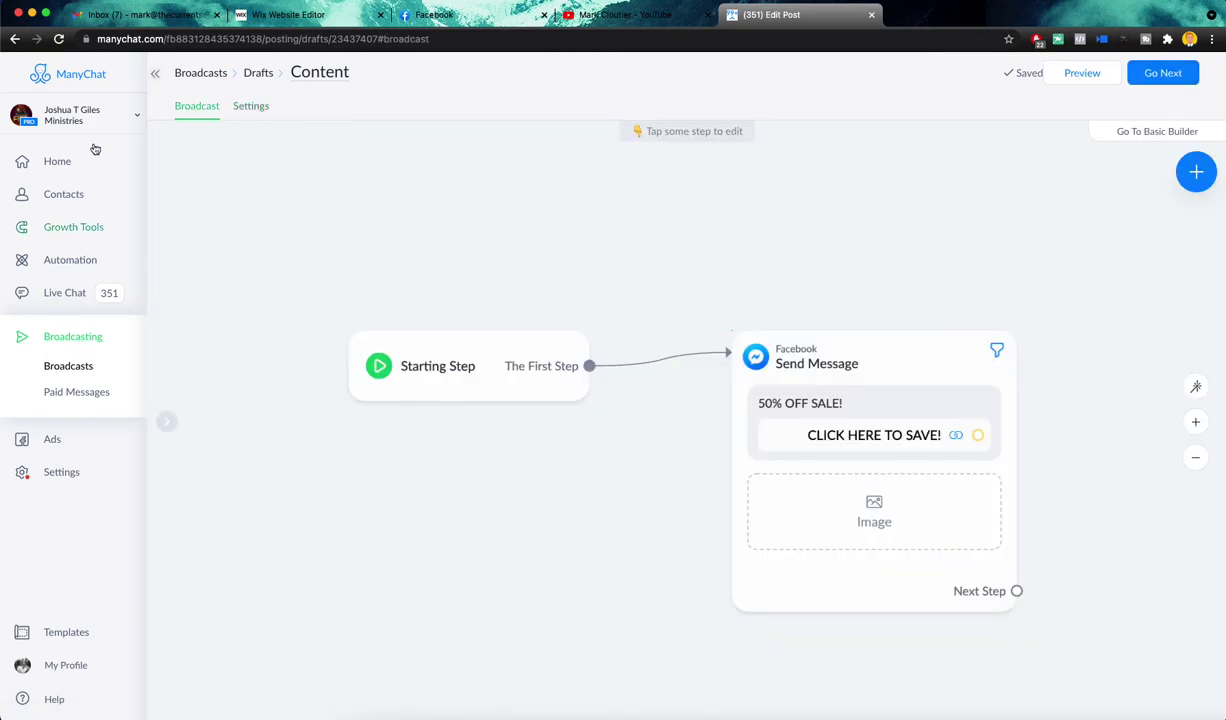
Return to the Broadcasts page and create another new broadcast, starting with the Email channel.
click(80, 326)
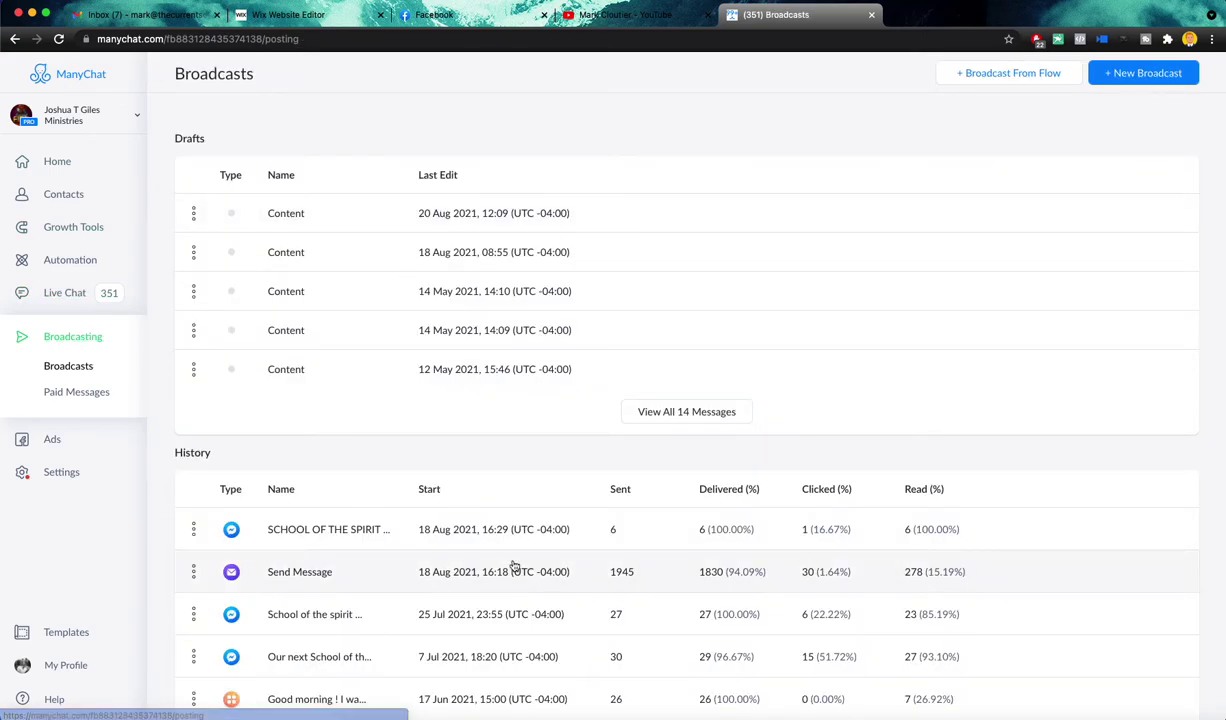
scroll(358, 471, down, 1)
scroll(427, 410, up, 1)
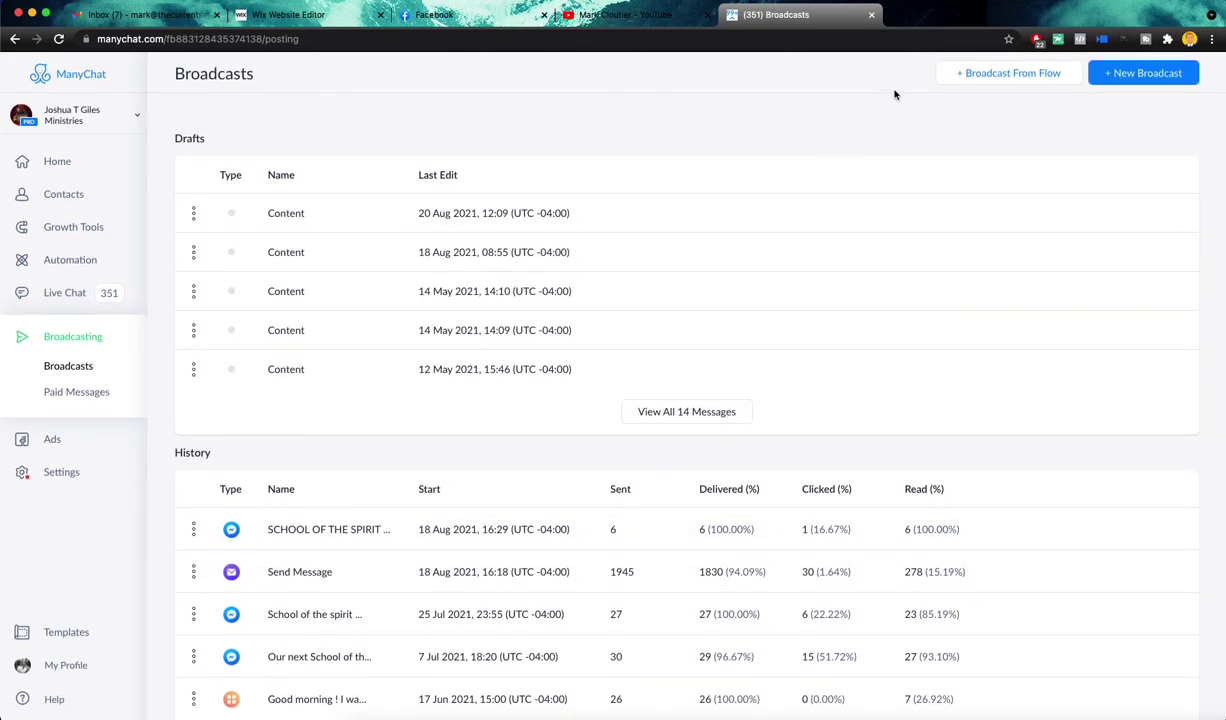
click(1116, 82)
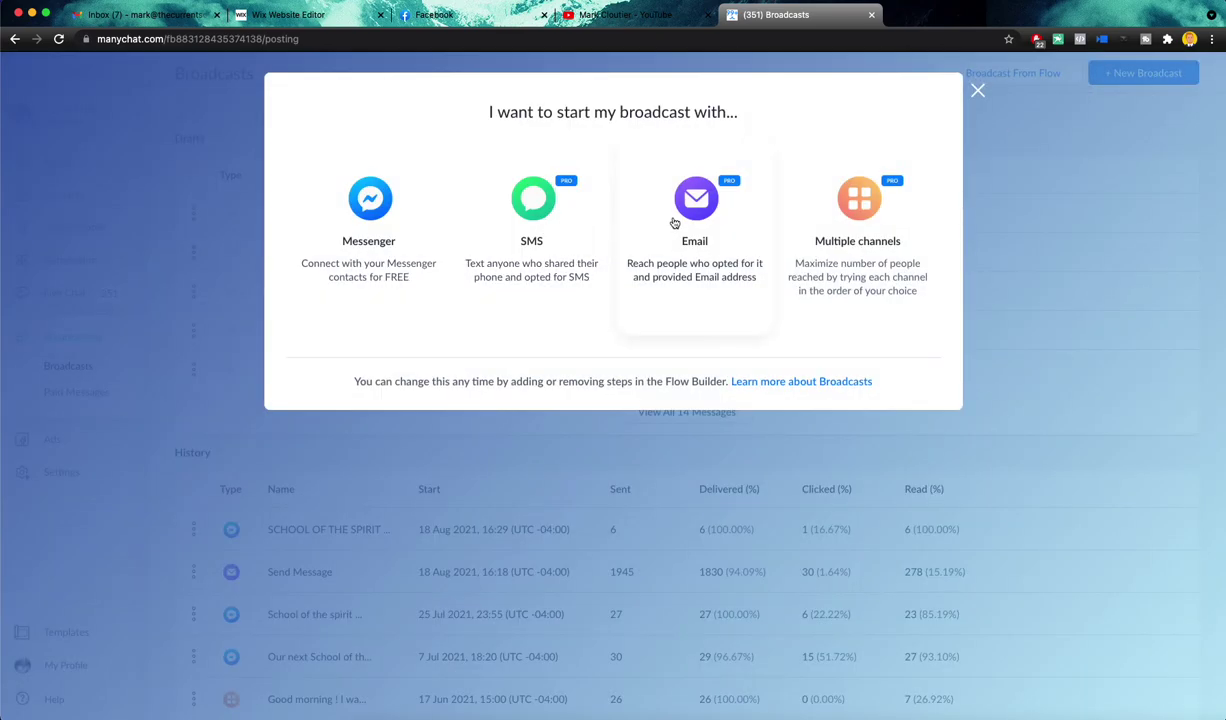
click(680, 222)
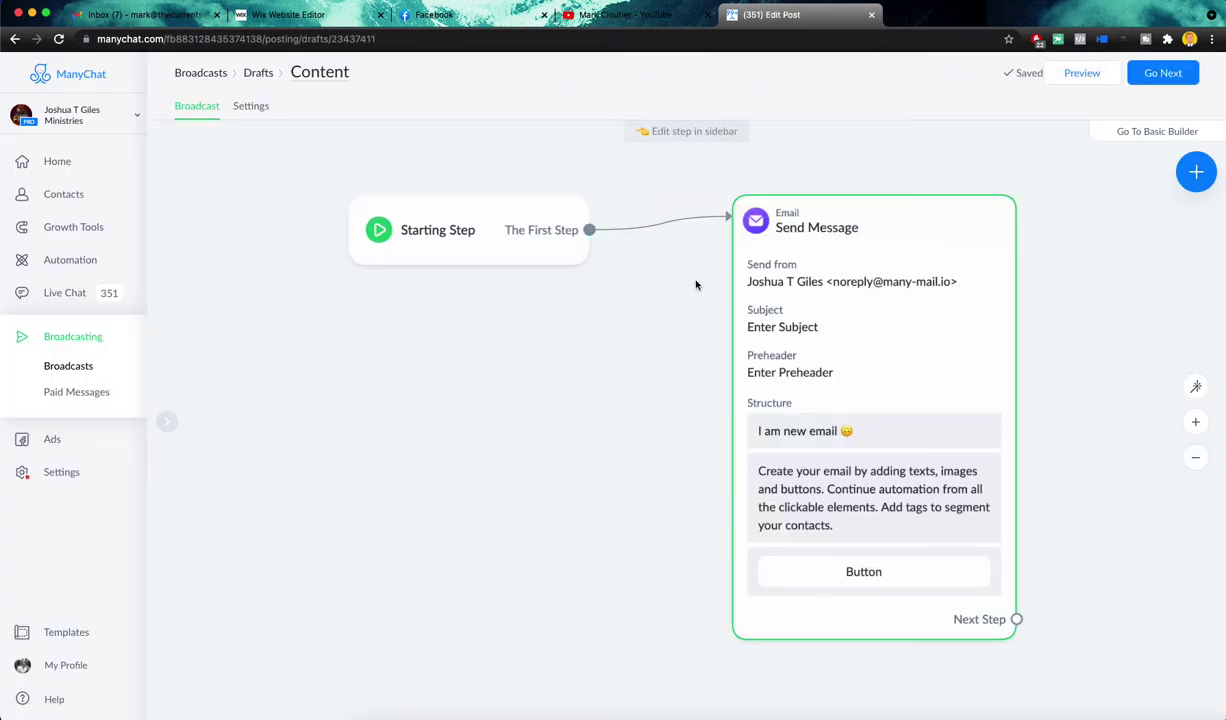
Open the email's Send Message step for editing and examine its subject and preheader fields and their writing tips.
click(812, 322)
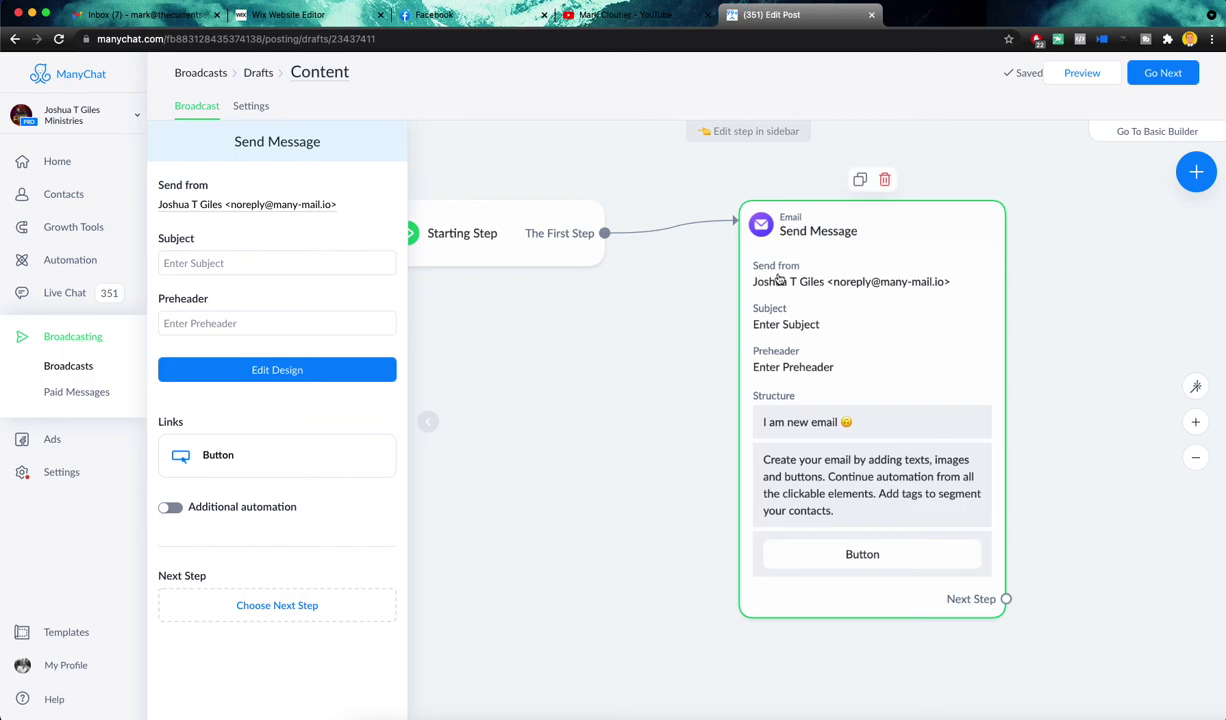
click(270, 266)
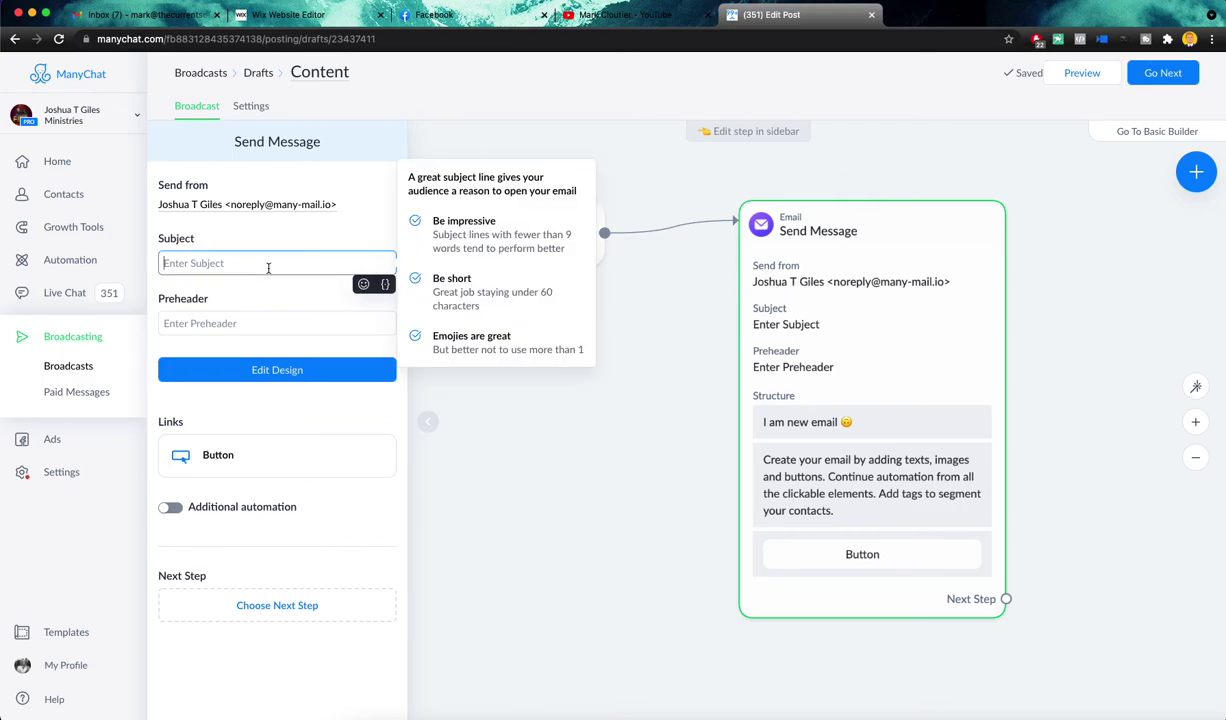
click(242, 322)
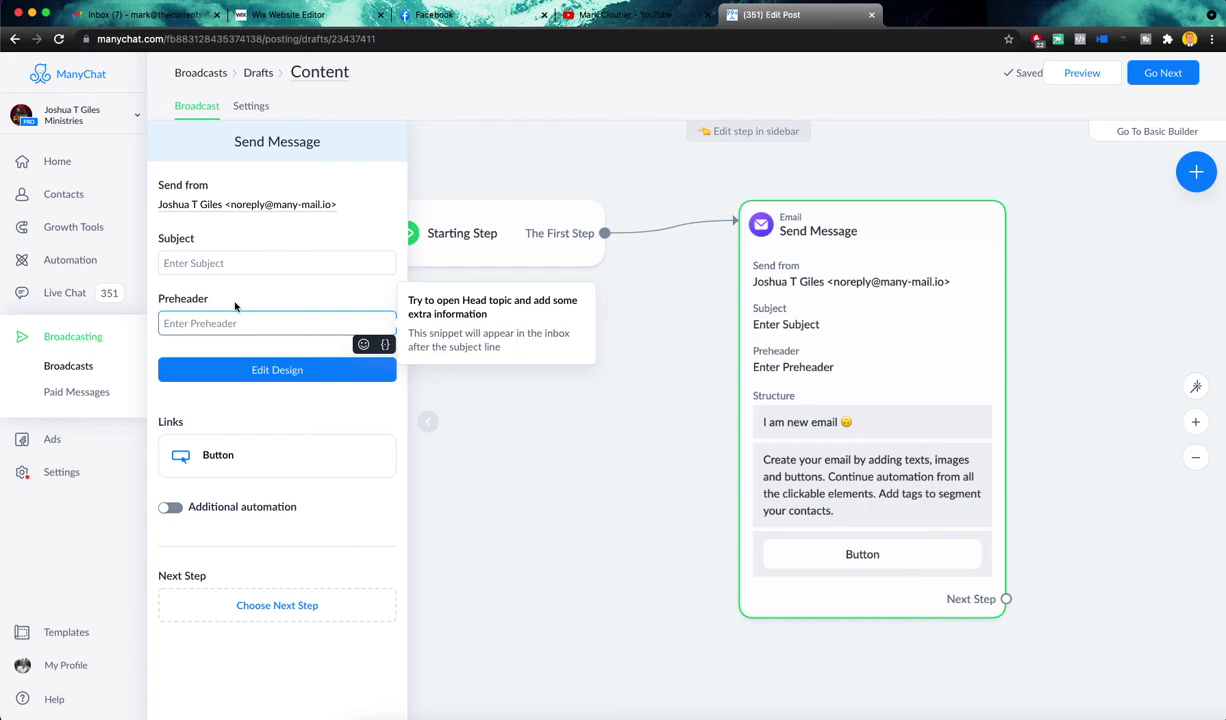
scroll(815, 460, down, 2)
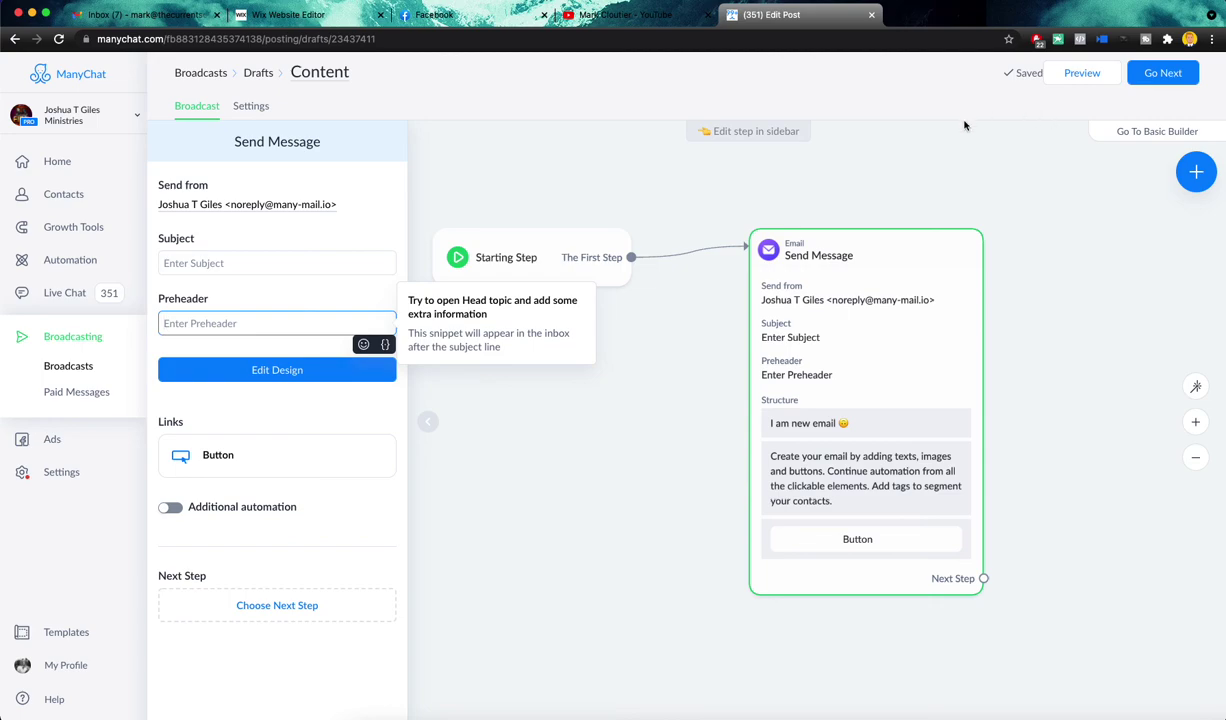
Return to the Broadcasts page and start another new broadcast, bringing up the choice of starting channel.
click(90, 334)
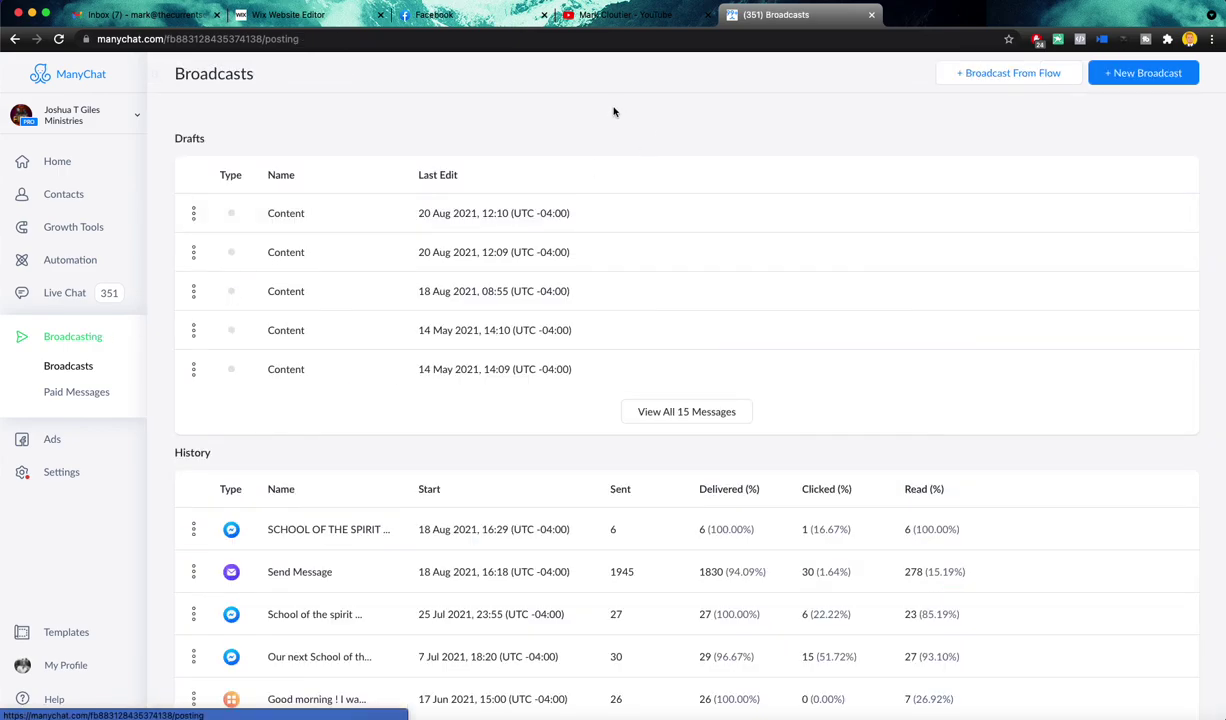
click(1110, 74)
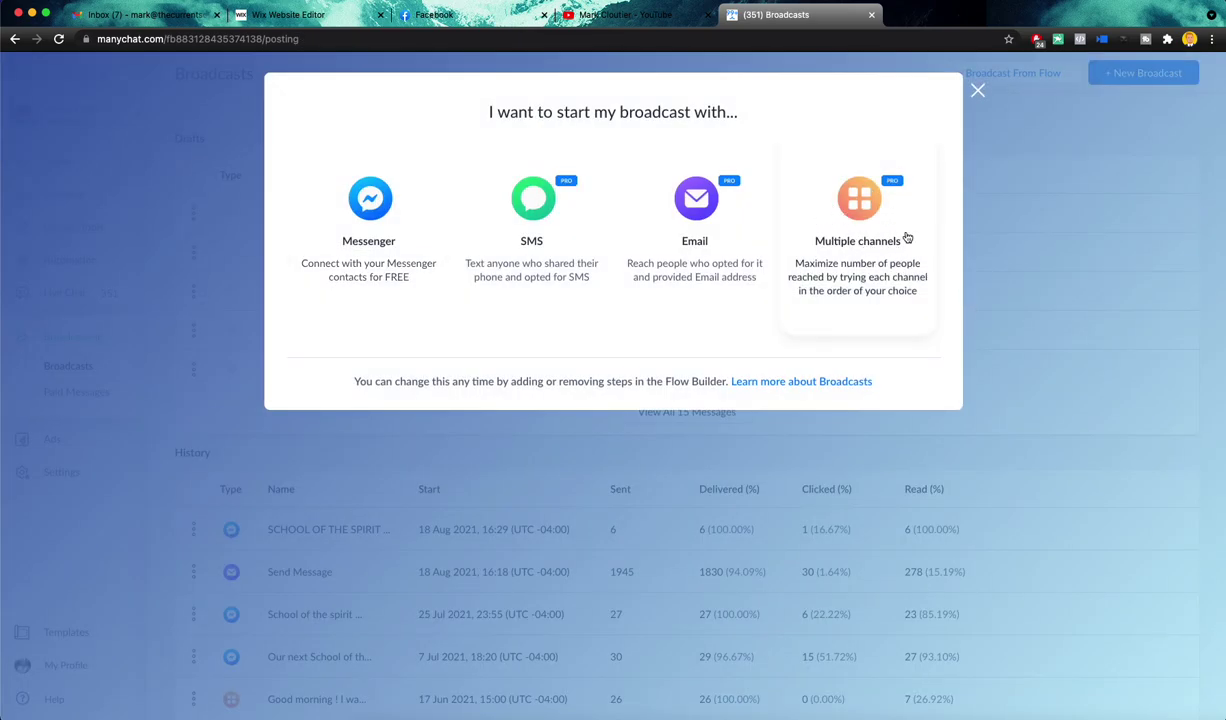